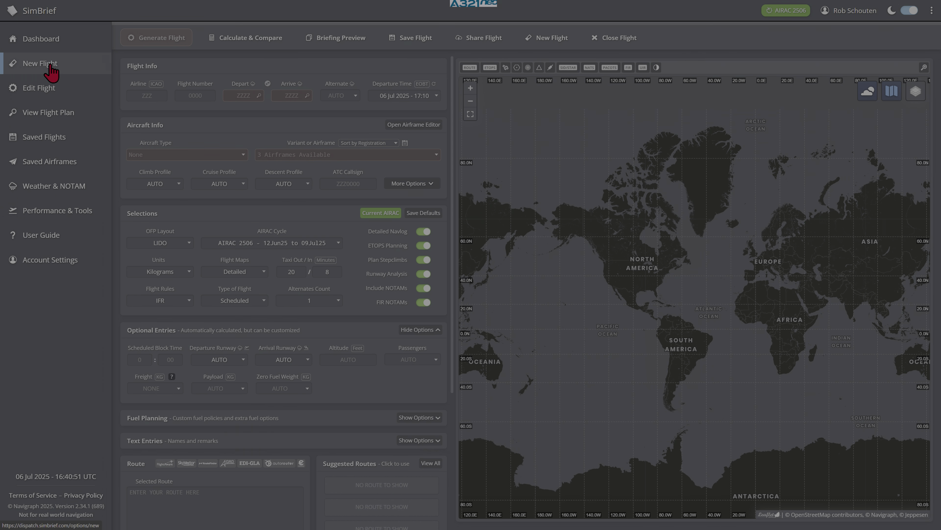
- Start a new flight plan with airline WIZ and flight number 080825
left_click(34, 64)
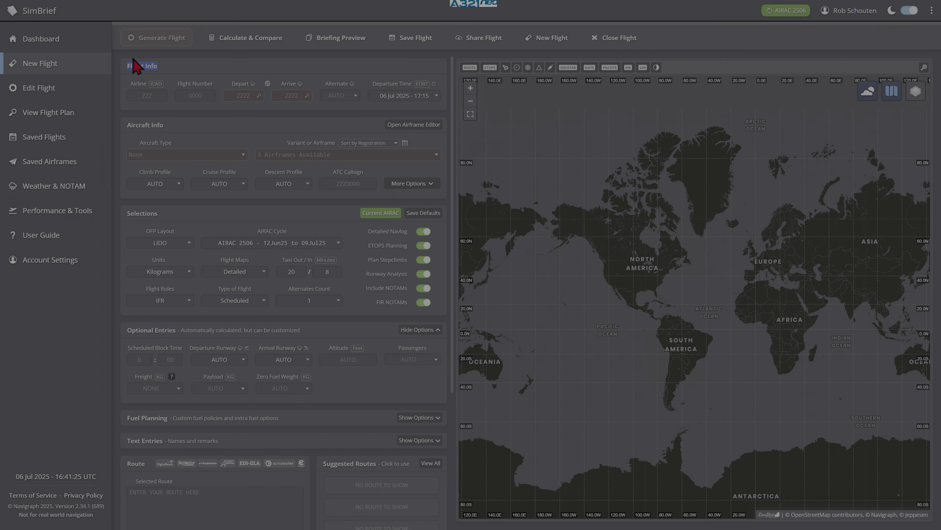
left_click_drag(130, 62, 160, 76)
left_click(186, 61)
left_click(141, 93)
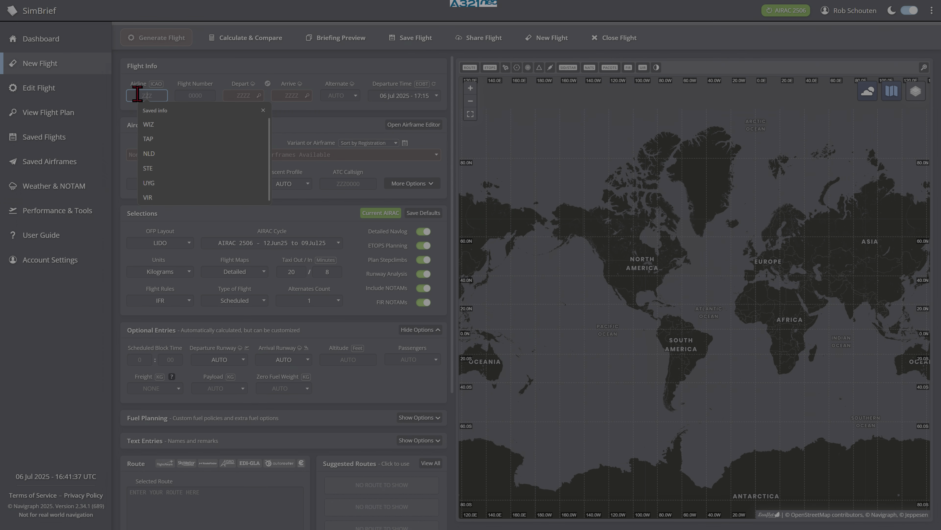
type("W")
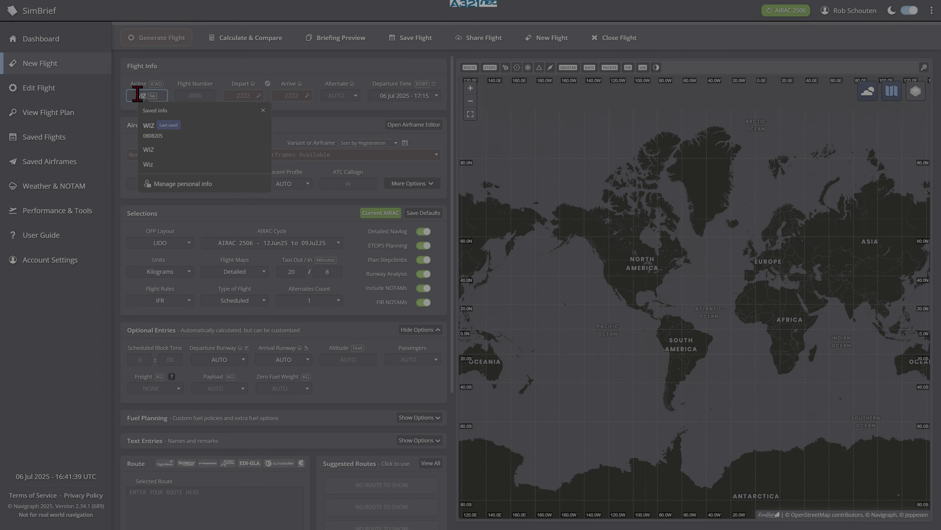
type("IZ")
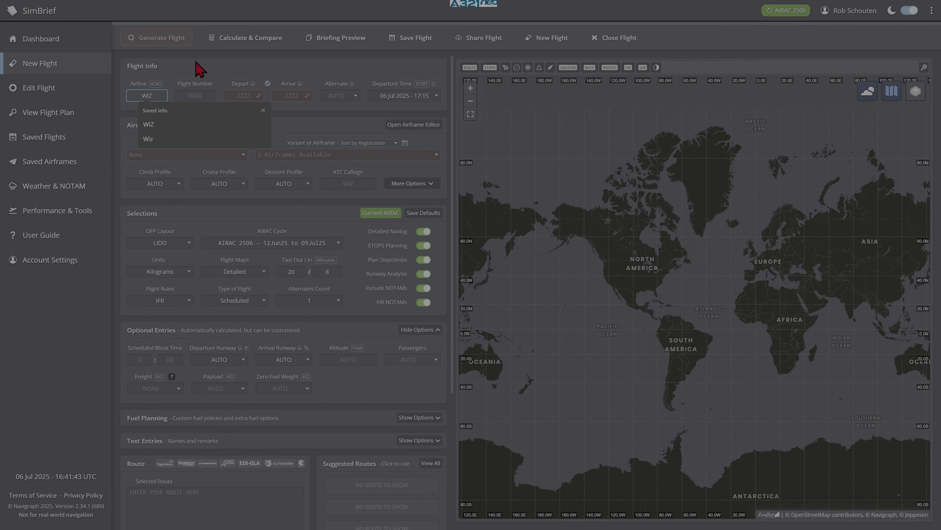
key("Tab")
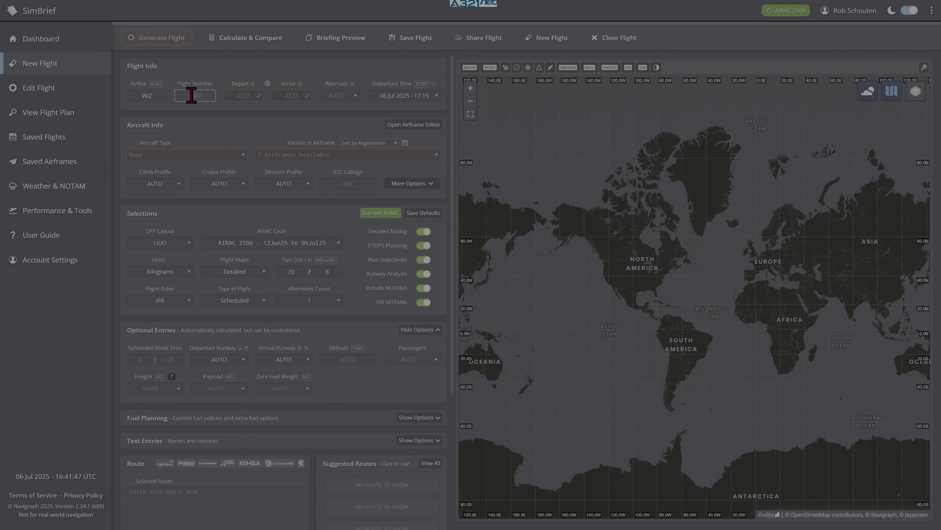
type("808")
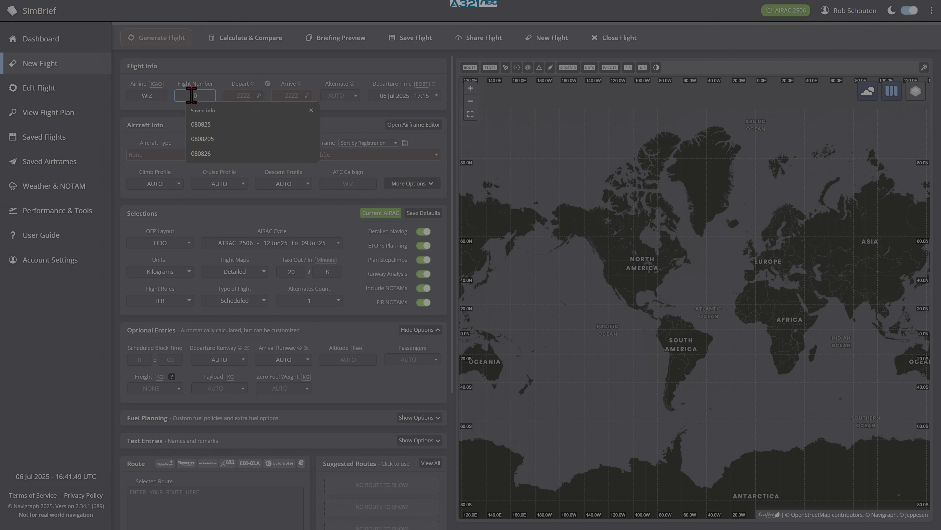
type("25")
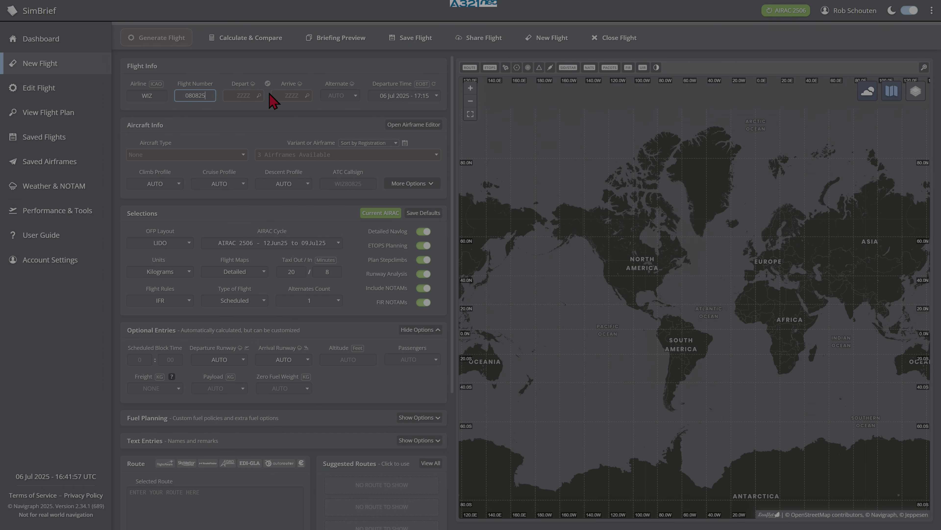
- Search the airports for "paris" and set Charles-De-Gaulle (LFPG) as the departure airport
left_click(237, 95)
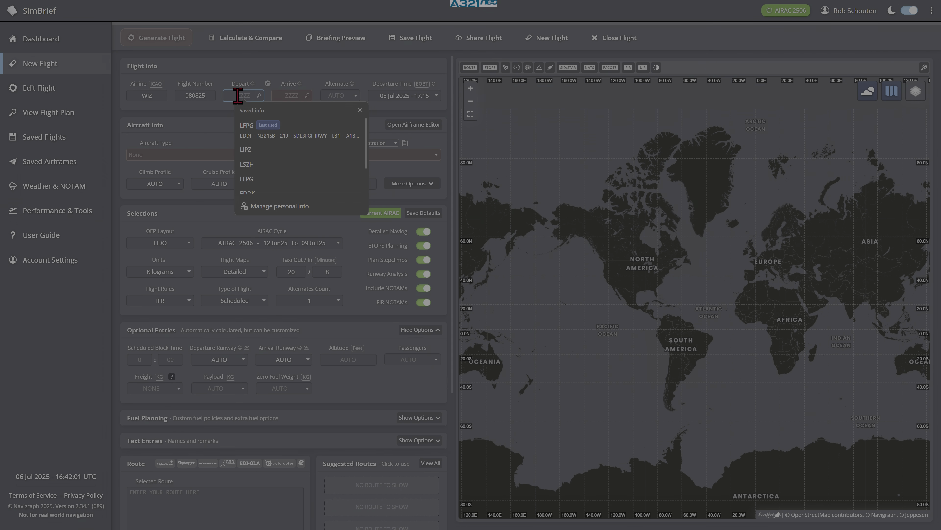
left_click(238, 70)
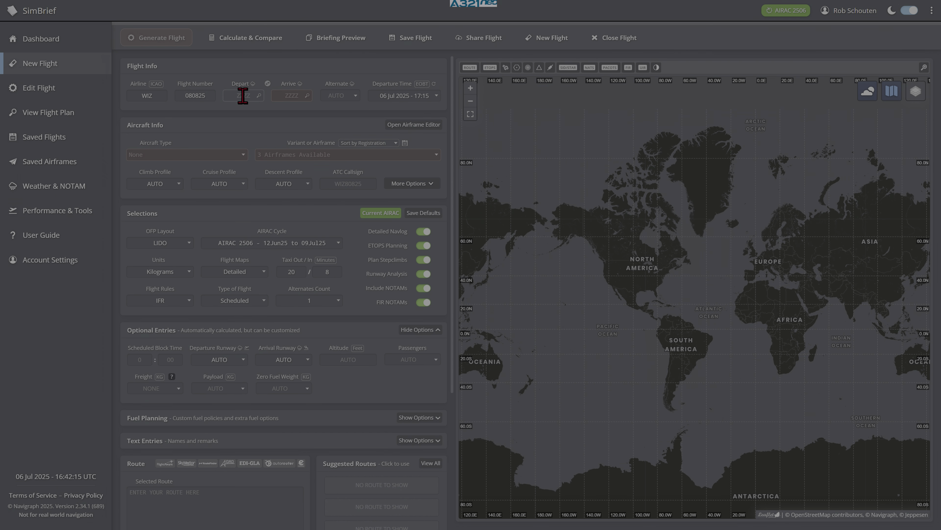
left_click(259, 96)
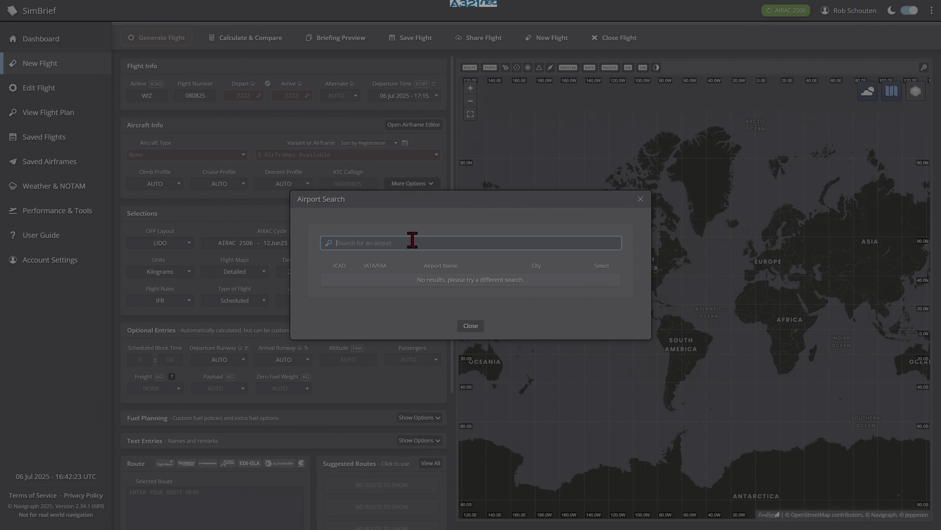
type("paris")
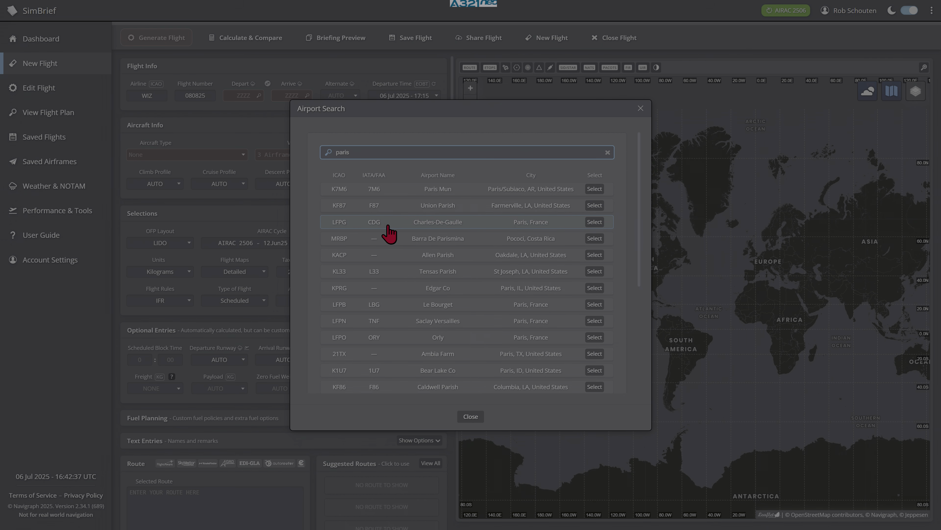
left_click(588, 222)
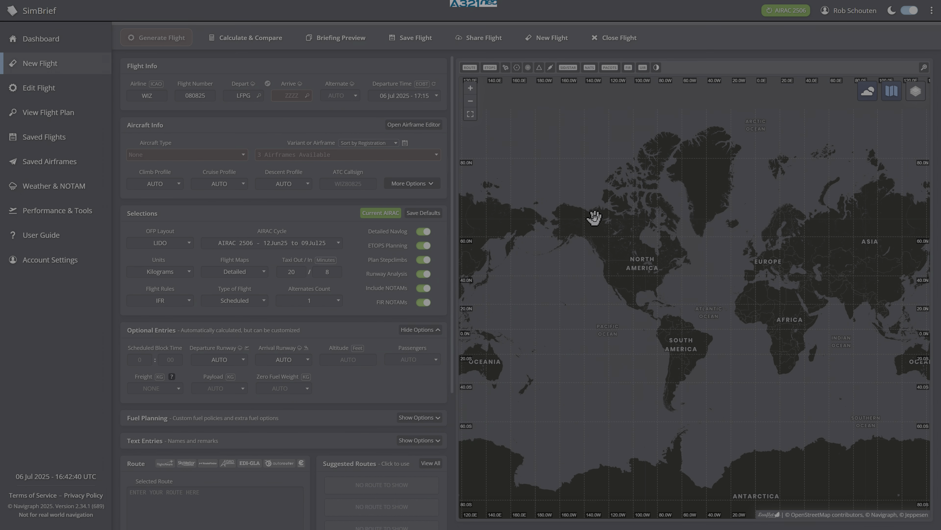
- Set the arrival airport to Frankfurt/Main (EDDF), searching the airports for "frankfurt"
left_click(294, 93)
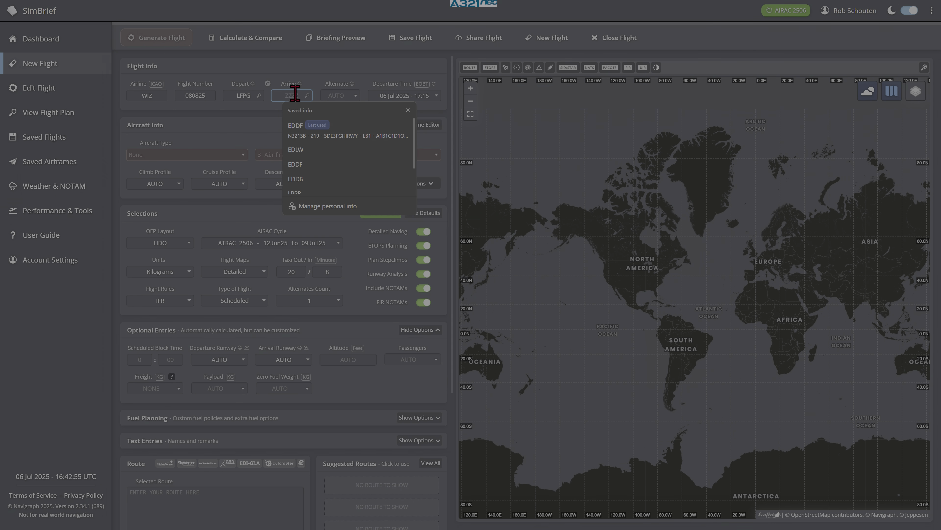
left_click(306, 126)
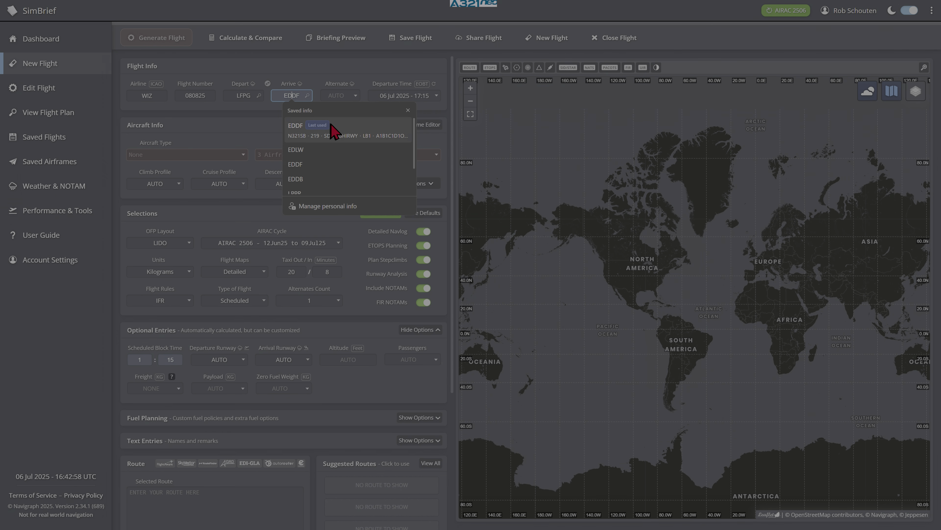
left_click(298, 126)
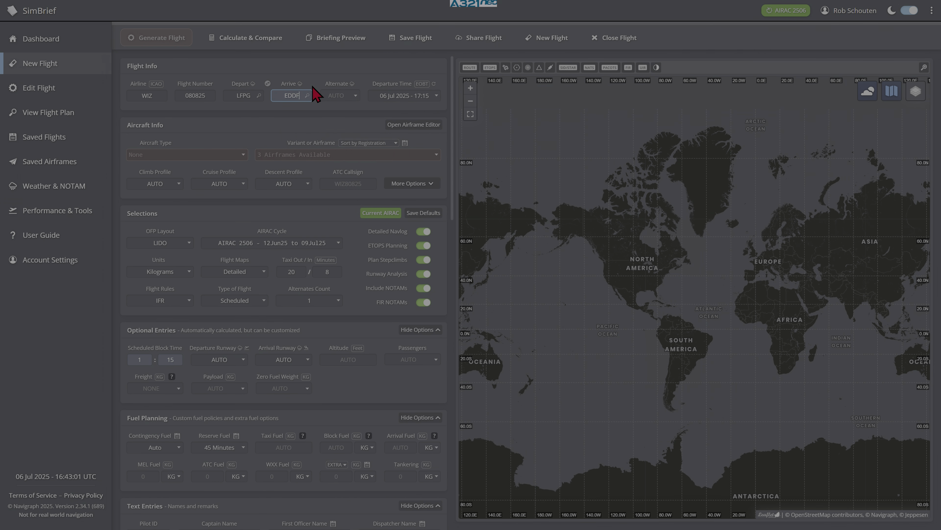
left_click(307, 95)
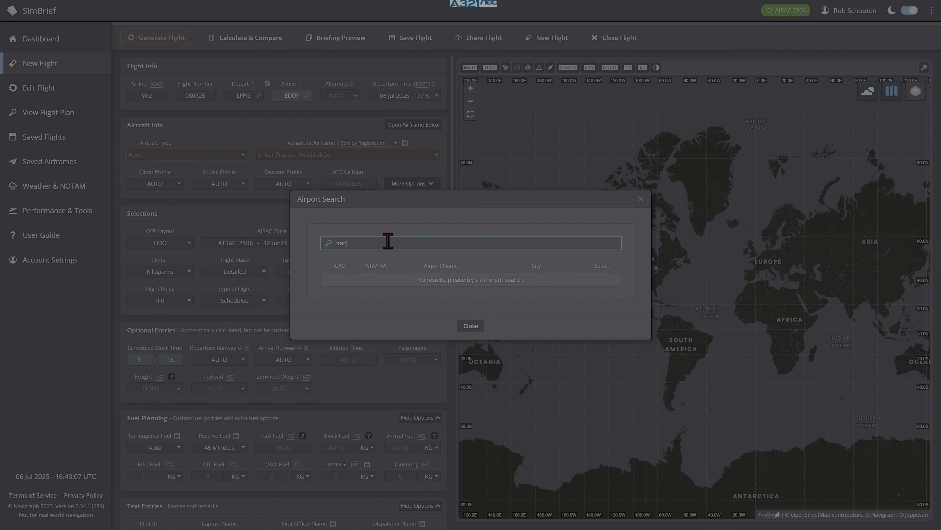
type("frankfur")
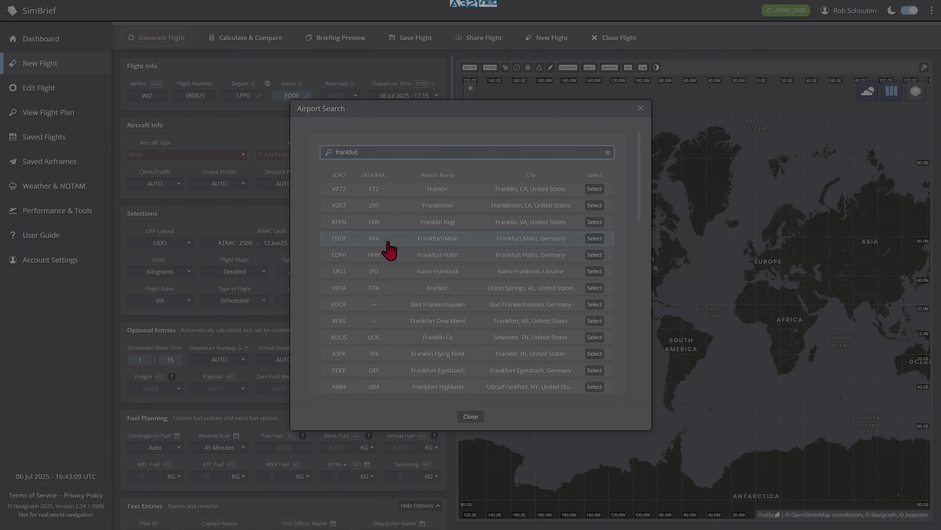
type("t")
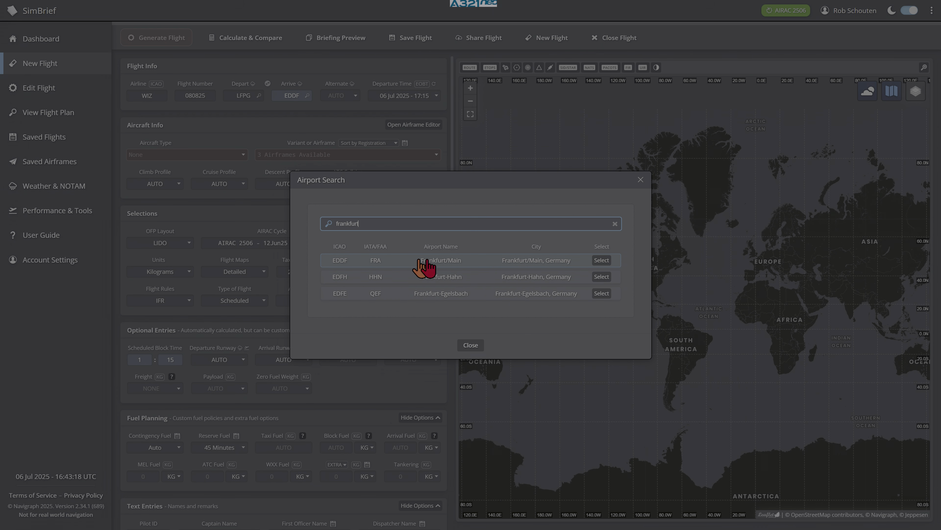
left_click(601, 261)
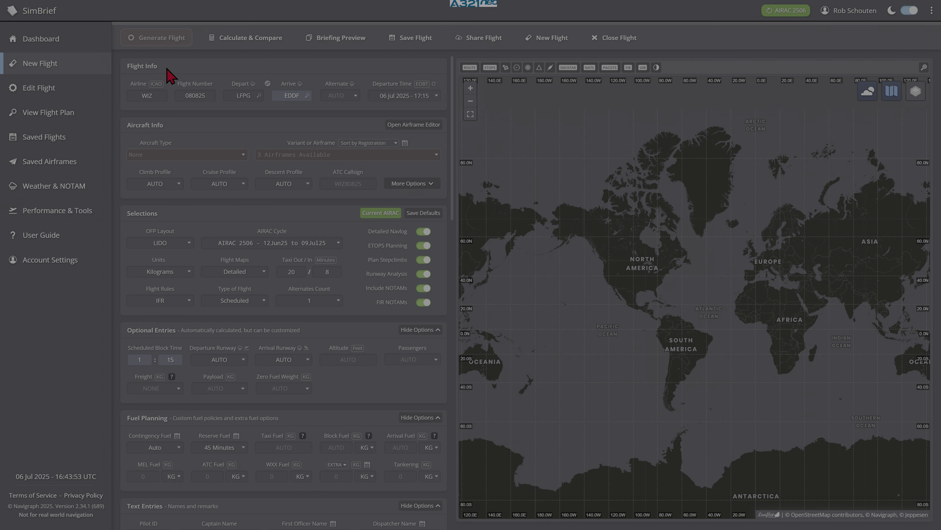
left_click_drag(128, 66, 141, 66)
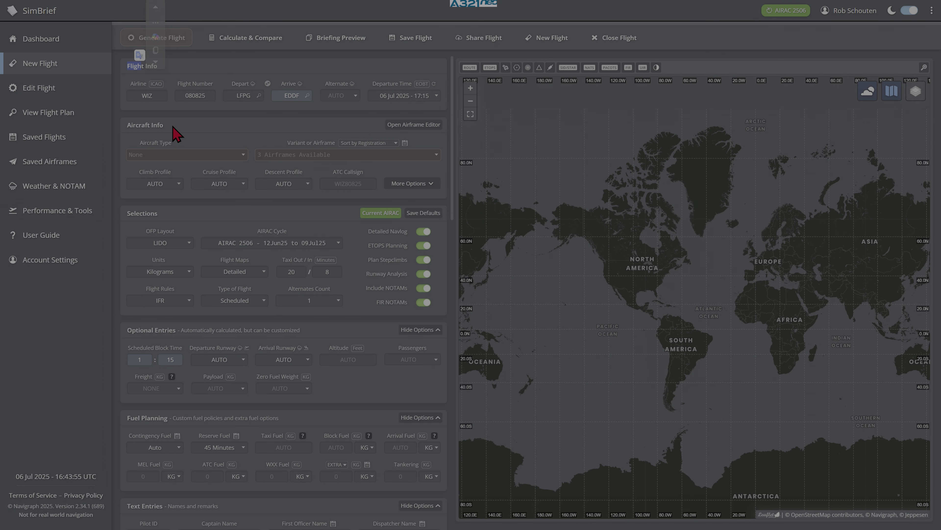
left_click_drag(128, 125, 145, 125)
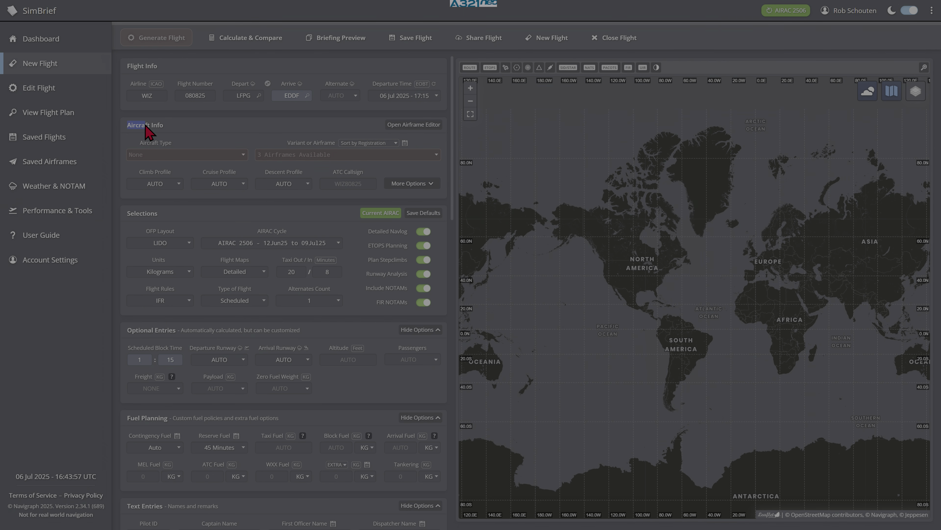
left_click(168, 125)
left_click_drag(170, 143, 138, 142)
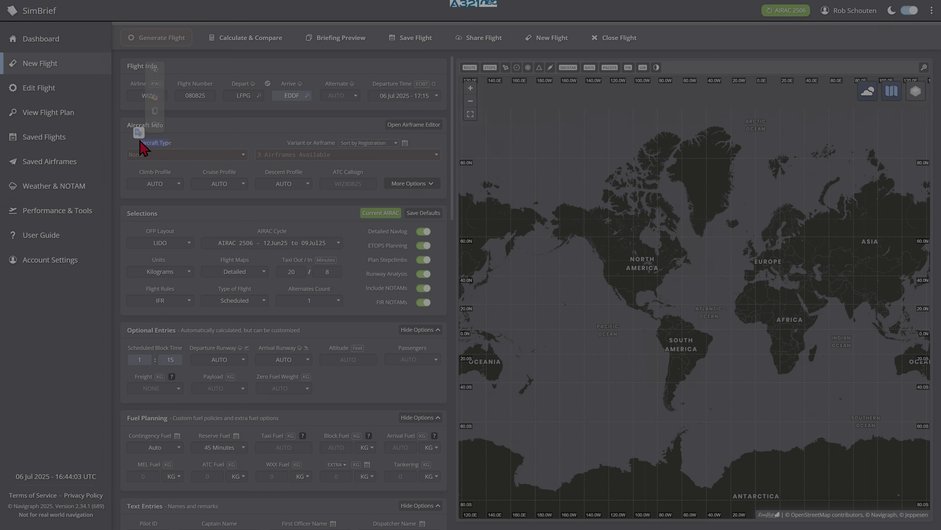
left_click(201, 135)
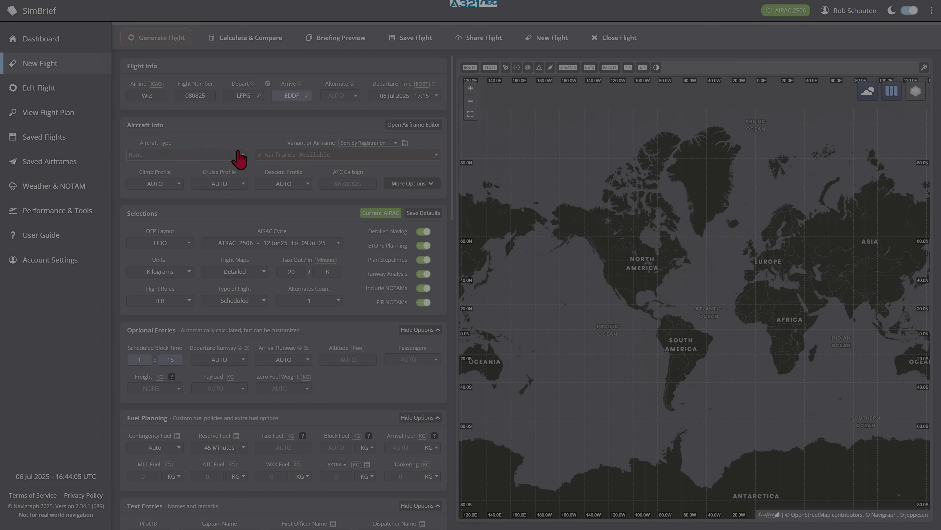
- Set the aircraft type to A21N - A321-251N with the ToLiss (X-Plane) PW1130G-JM - XLR 1 ACT airframe
left_click(243, 156)
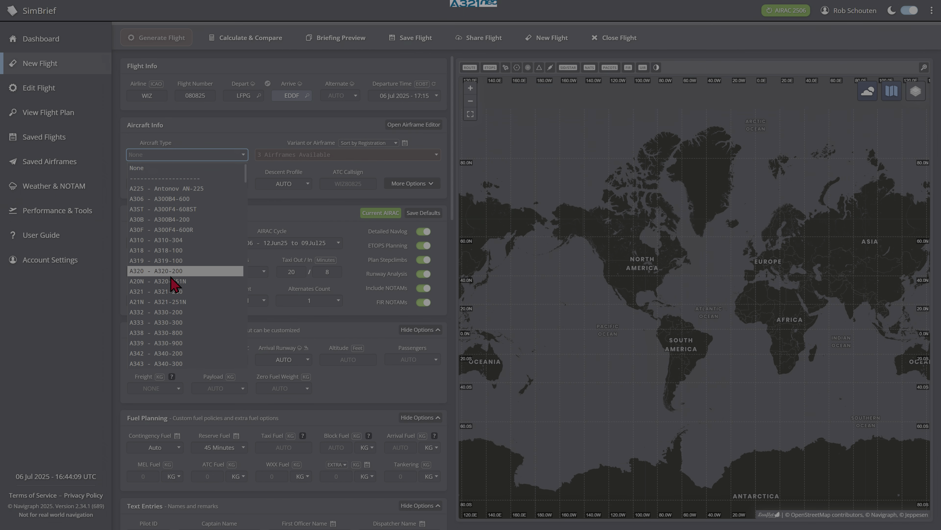
left_click(142, 302)
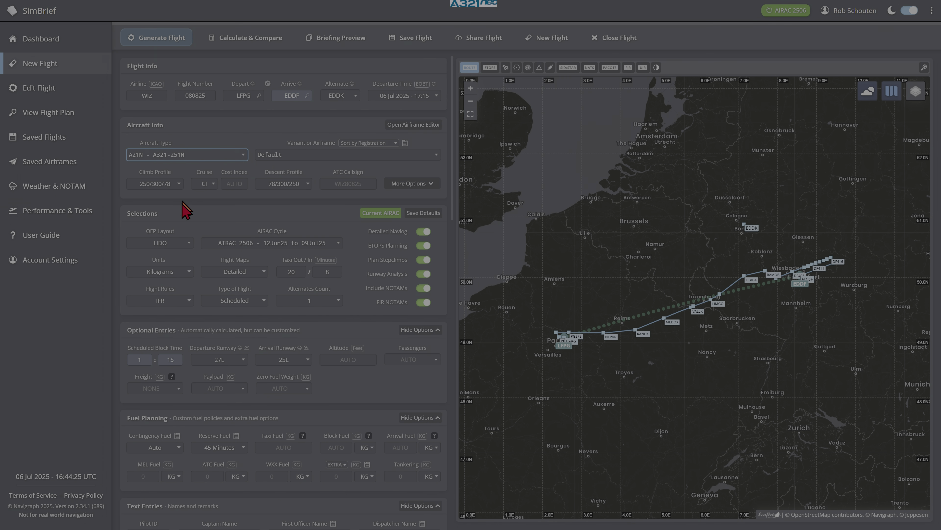
left_click(373, 163)
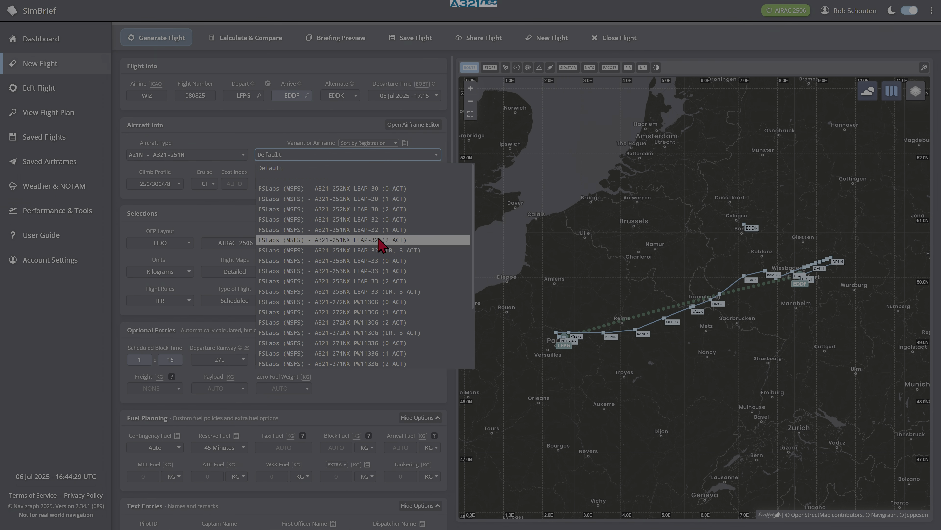
scroll(374, 245, "down", 2)
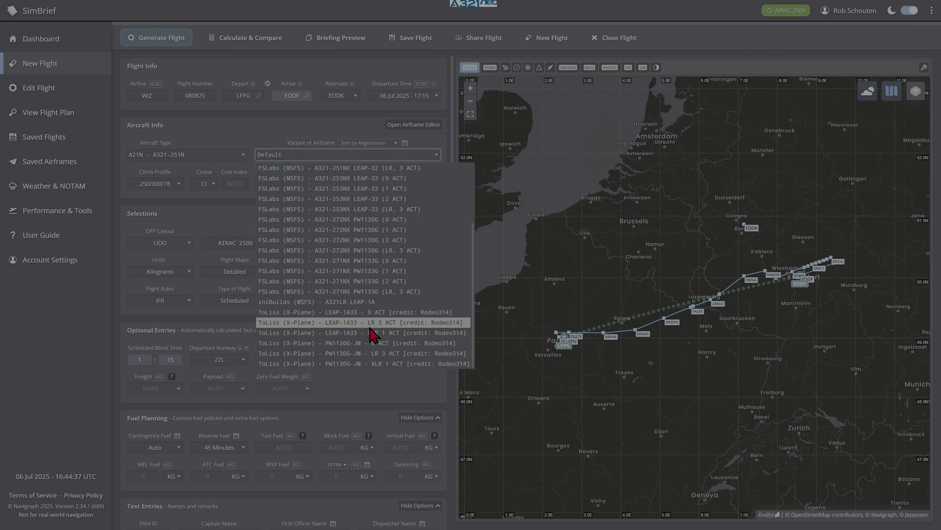
left_click(341, 363)
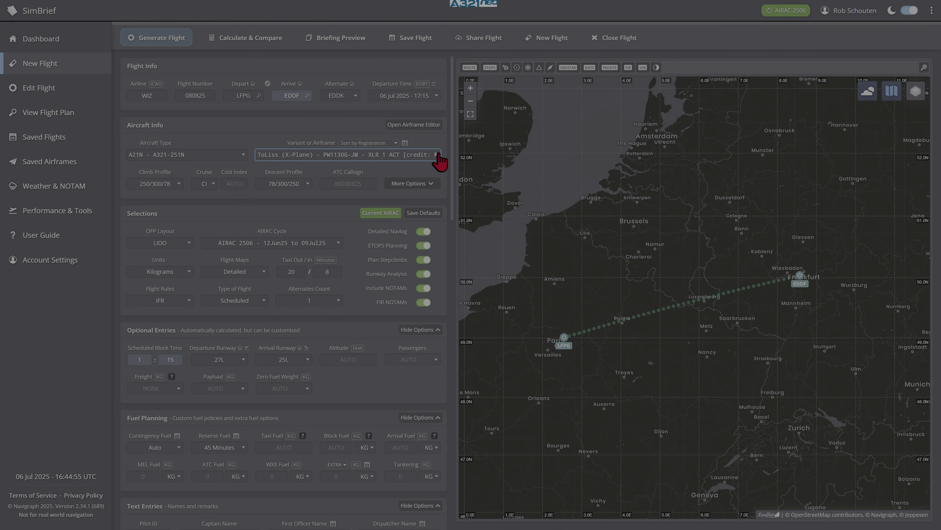
- Change the airframe to ToLiss (X-Plane) PW1130G-JM - LR 3 ACT
left_click(370, 155)
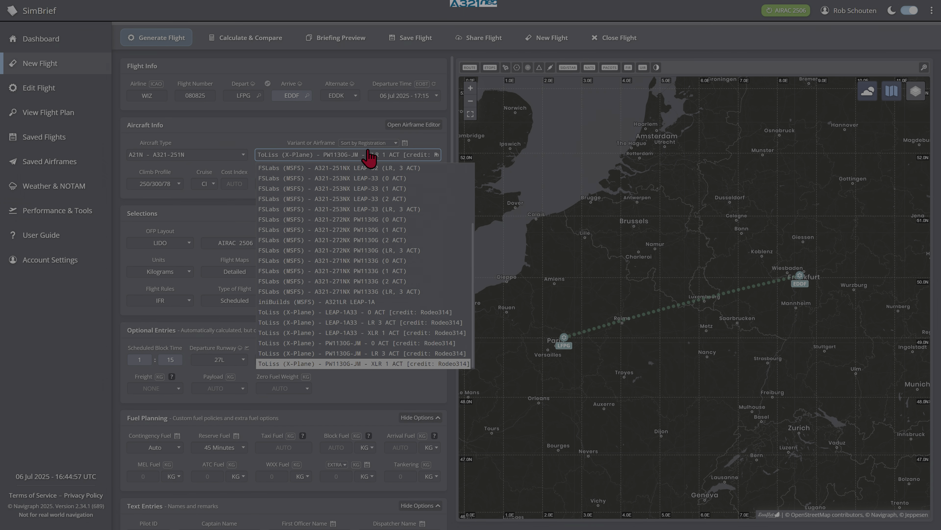
left_click(346, 353)
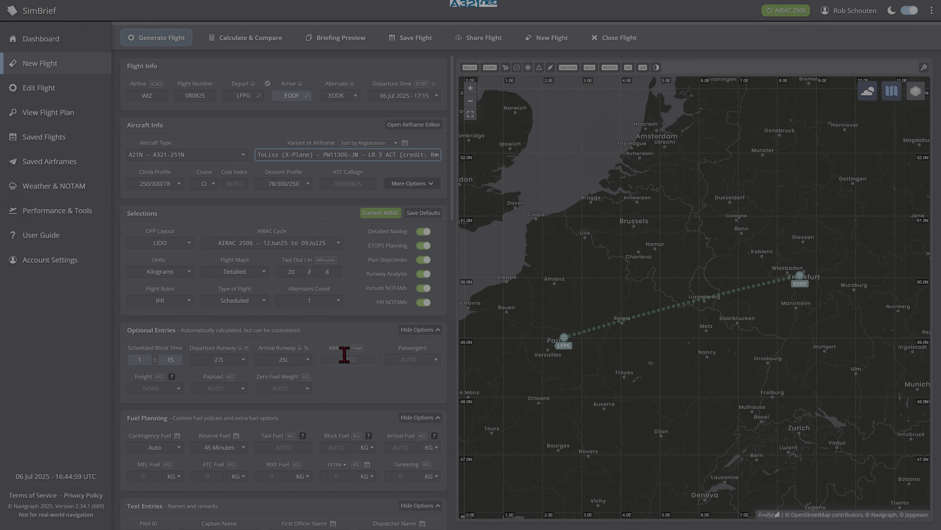
left_click(189, 147)
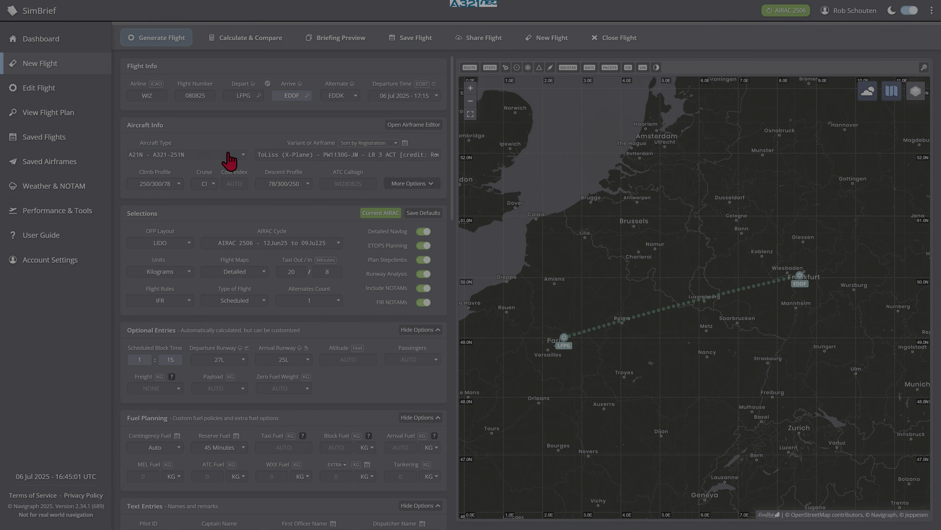
scroll(680, 331, "down", 1)
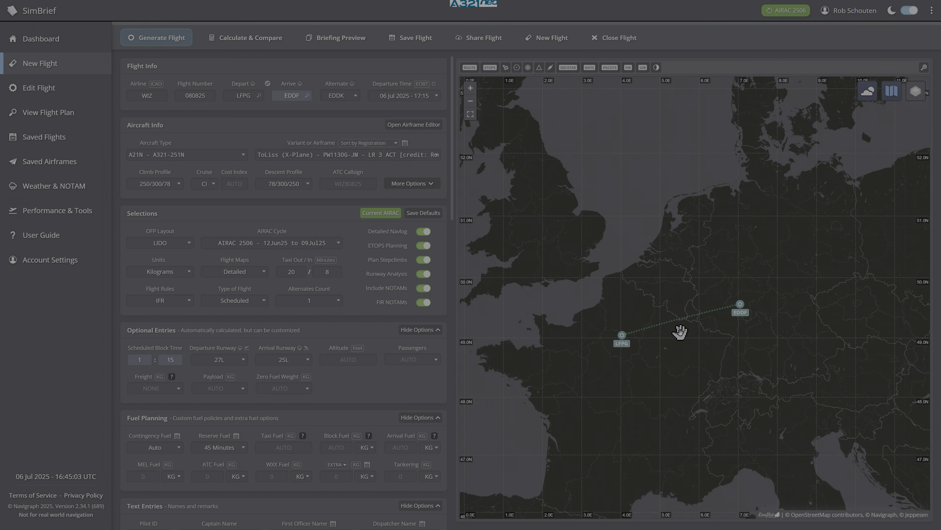
scroll(680, 331, "up", 1)
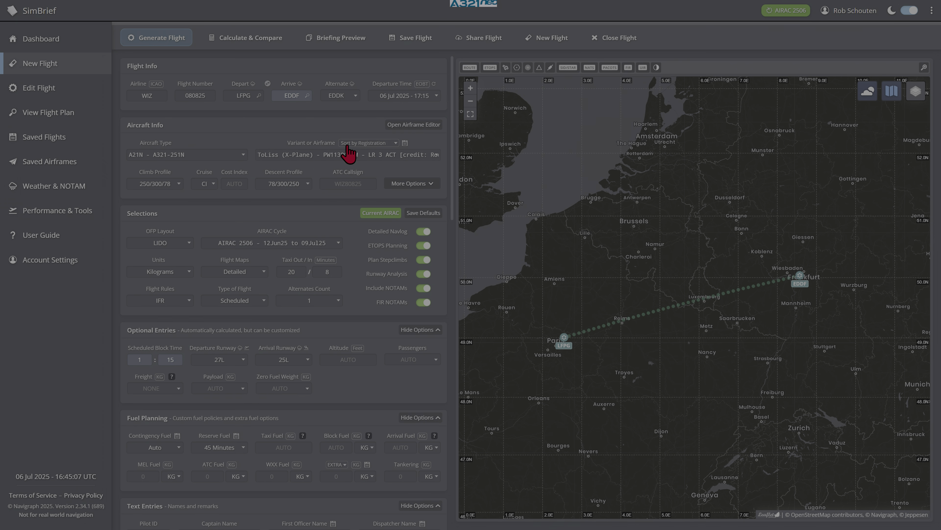
- Set the A321-251N's airframe to ToLiss (X-Plane) LEAP-1A33 - XLR 1 ACT
left_click(354, 164)
left_click(373, 345)
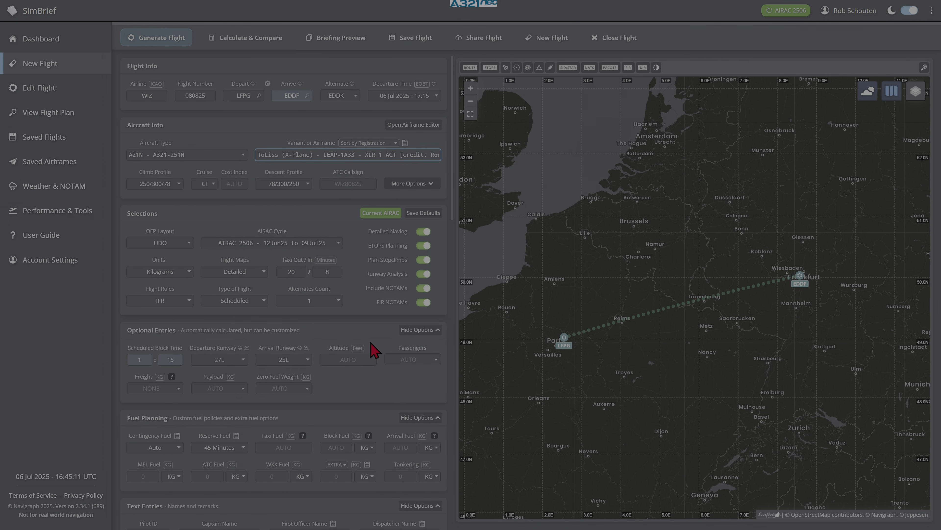
- Switch the aircraft type to A332 - A330-200 and back to A21N - A321-251N
left_click(208, 156)
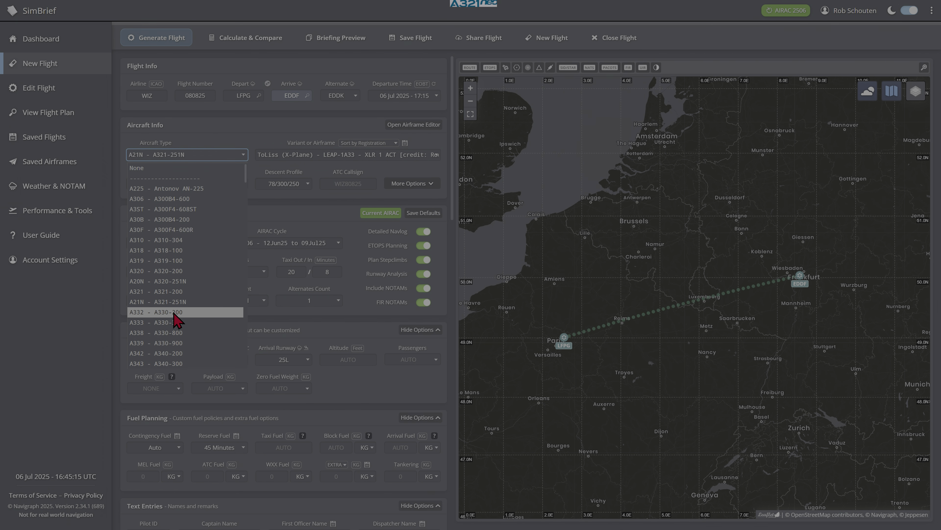
left_click(188, 313)
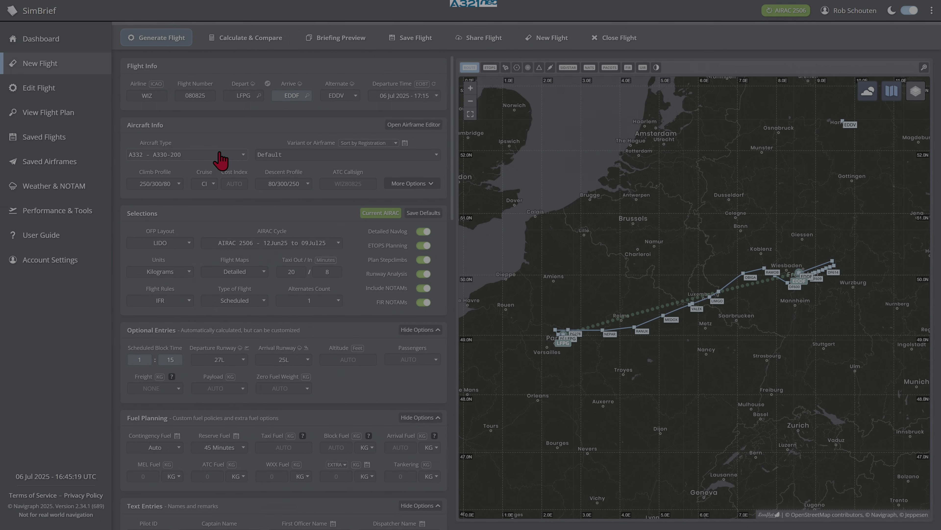
left_click(222, 158)
left_click(184, 303)
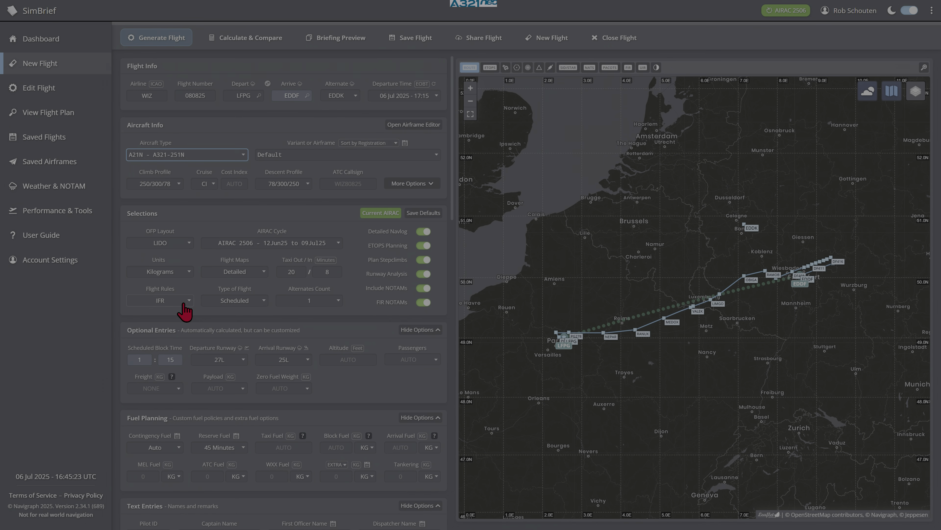
- Set the A321-251N's airframe to ToLiss (X-Plane) PW1130G-JM - XLR 1 ACT and expand the additional aircraft options
left_click(414, 155)
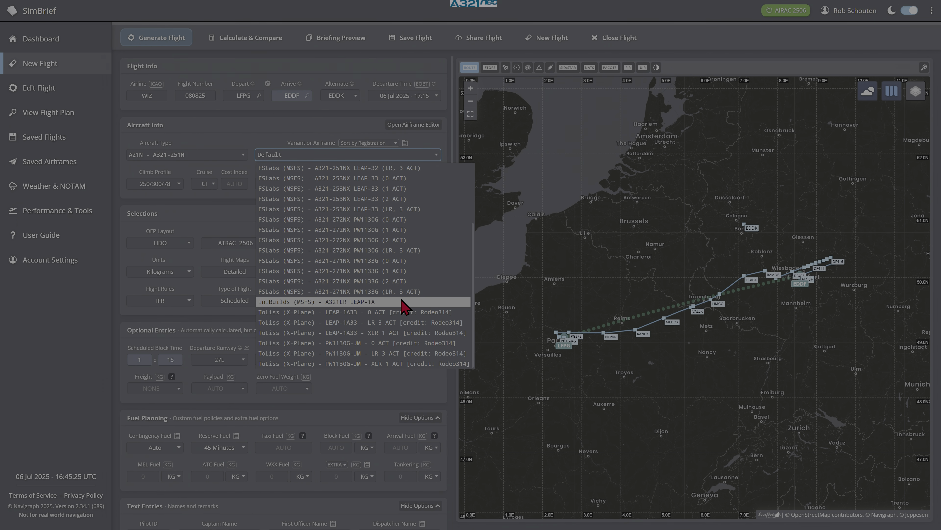
left_click(360, 364)
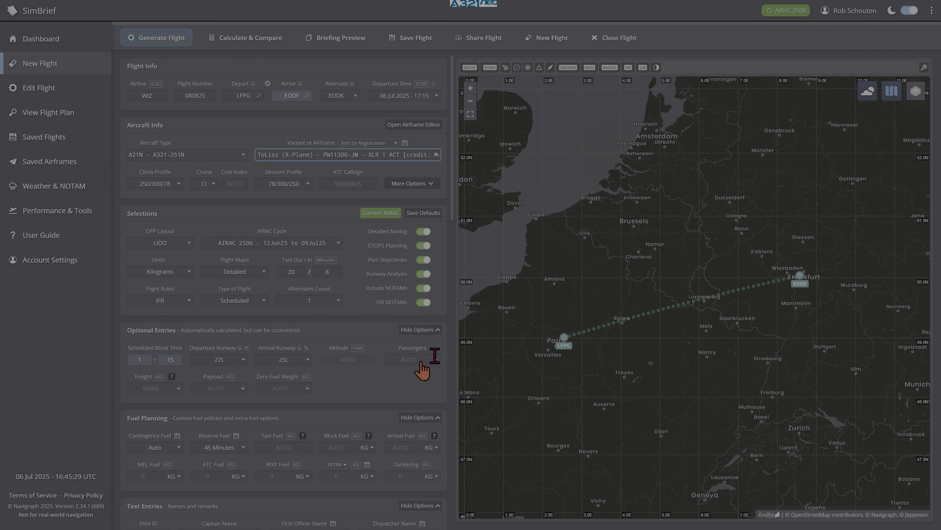
left_click(389, 184)
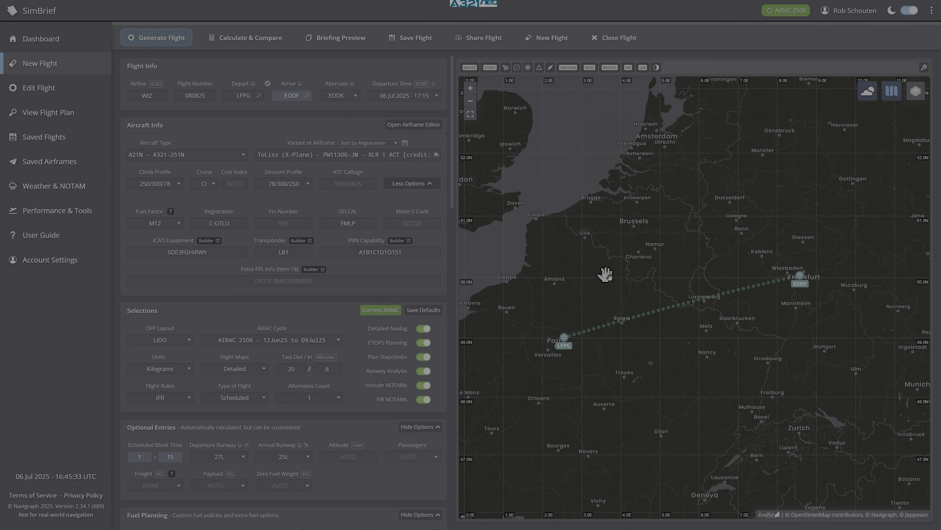
scroll(787, 299, "down", 1)
scroll(786, 299, "up", 1)
- Change the airframe to ToLiss (X-Plane) PW1130G-JM - LR 3 ACT and on to LEAP-1A33 - XLR 1 ACT, keeping type A21N - A321-251N
left_click(423, 154)
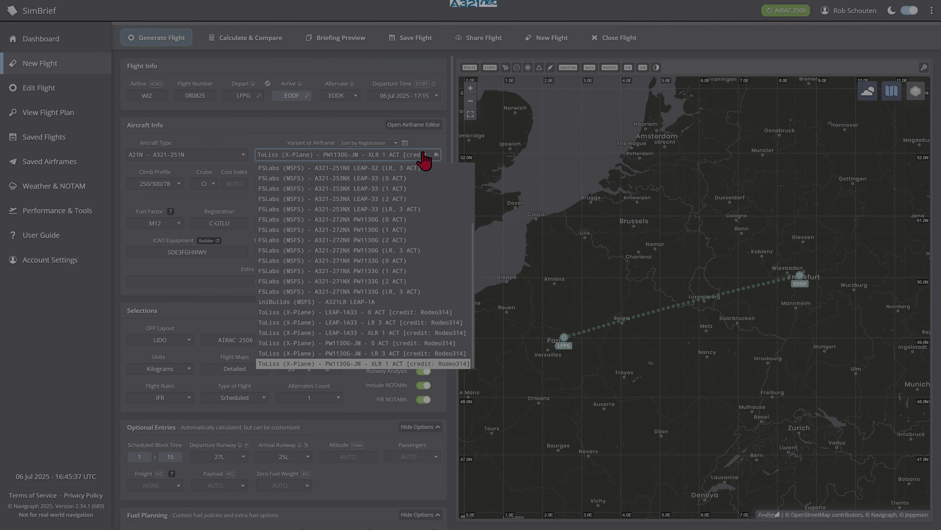
left_click(372, 354)
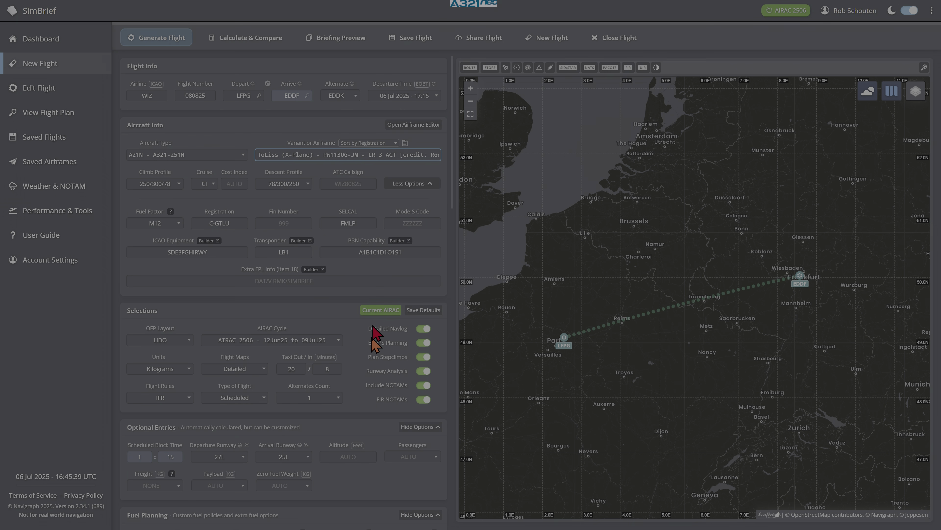
left_click(415, 163)
left_click(380, 348)
left_click(182, 148)
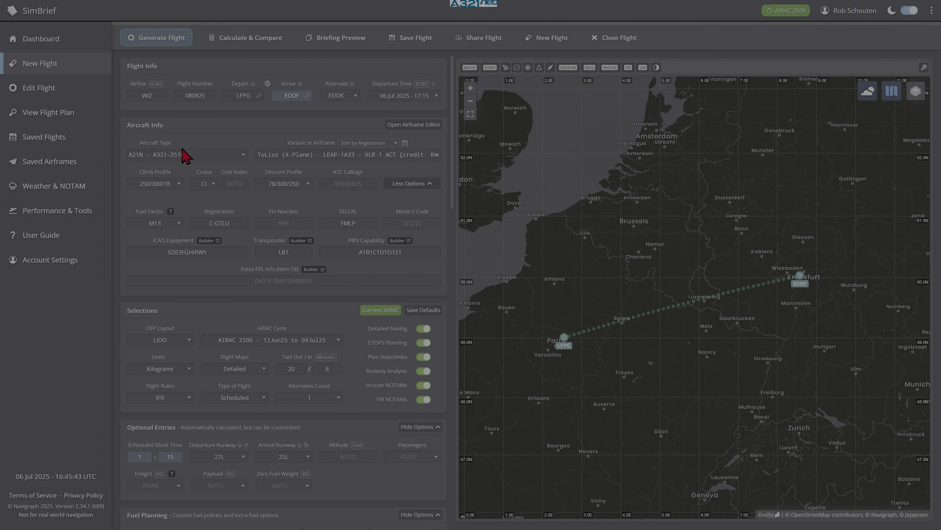
left_click(202, 161)
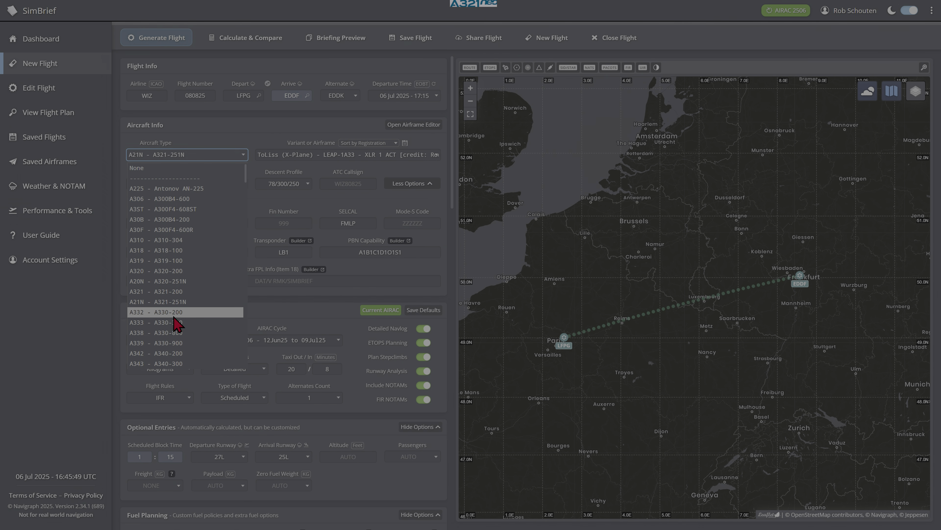
left_click(168, 303)
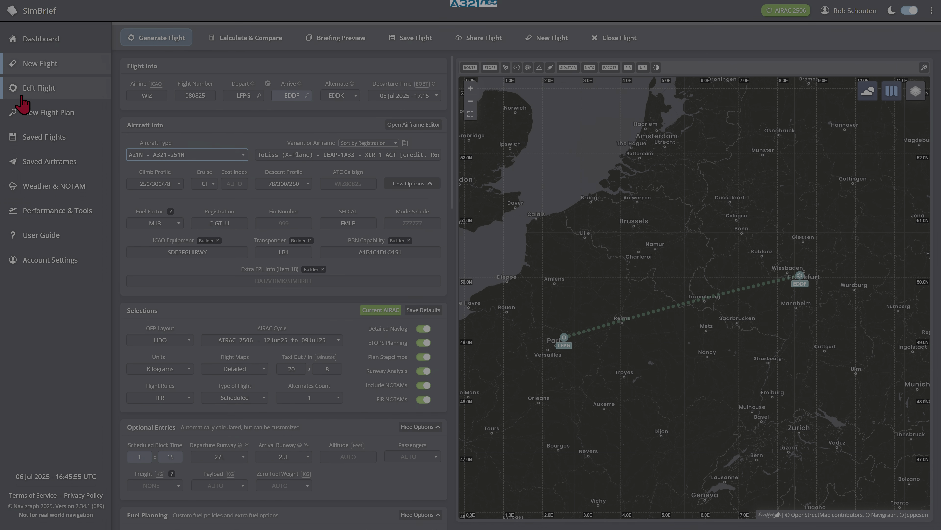
- Open the latest flight for editing, reload it and keep its past departure time
left_click(31, 87)
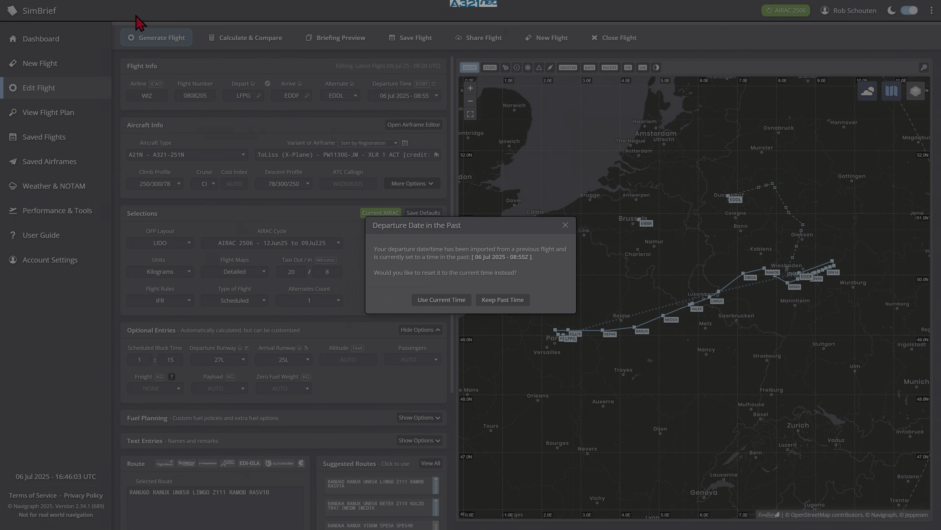
key("F5")
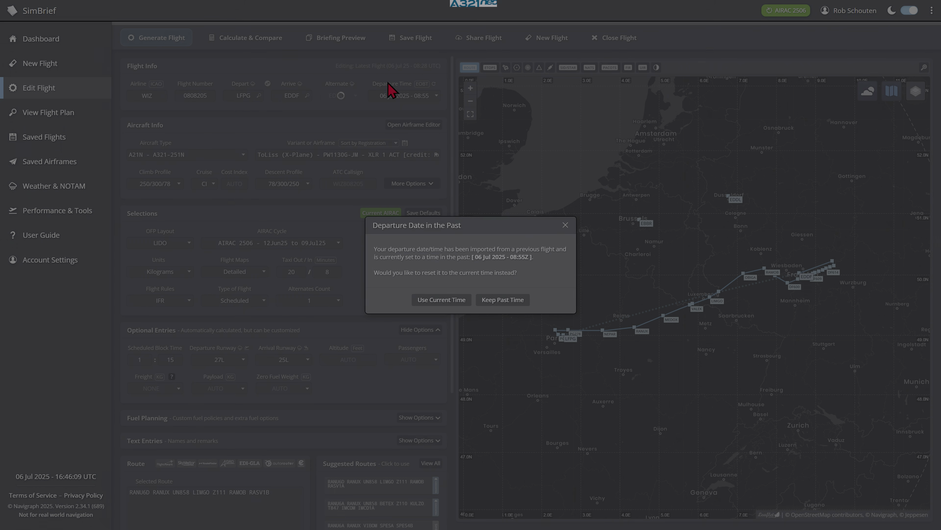
left_click(507, 300)
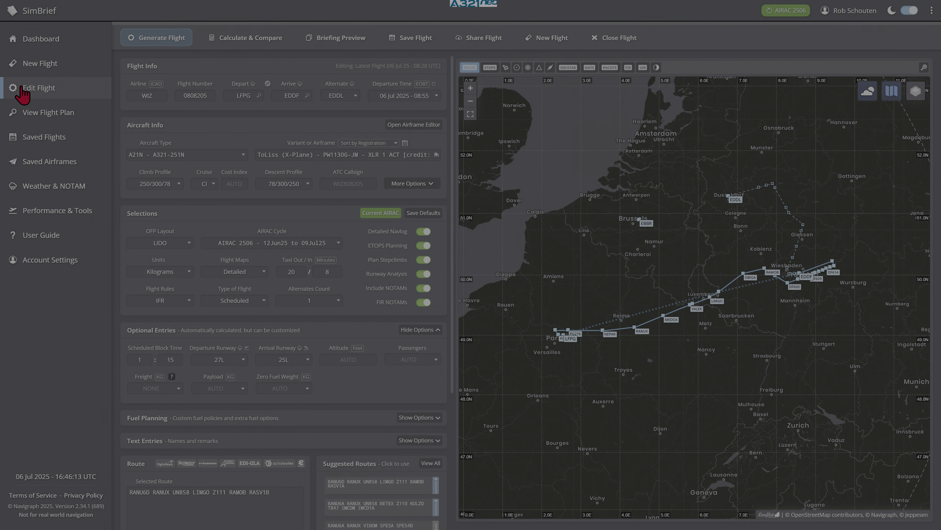
- Start a new flight with airline WIZ and flight number 0808025
left_click(43, 68)
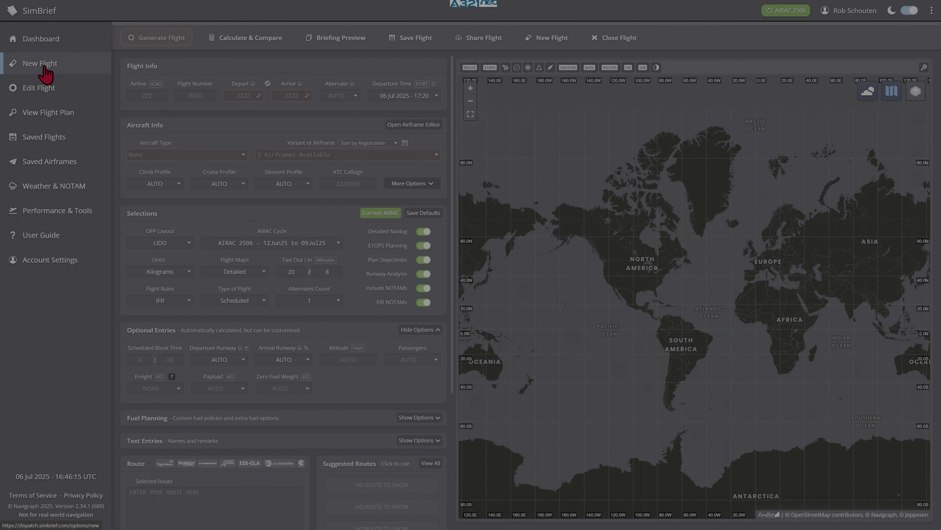
left_click(142, 95)
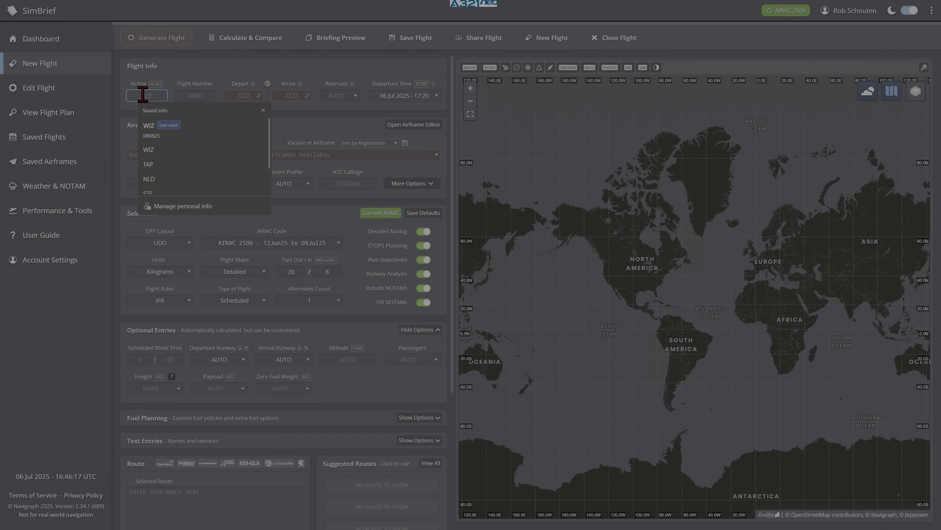
type("WIZ")
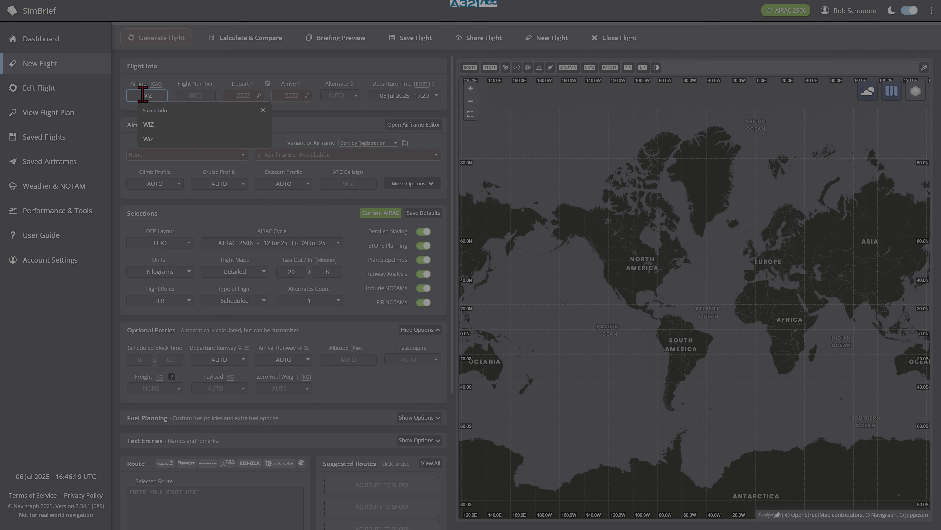
key("Tab")
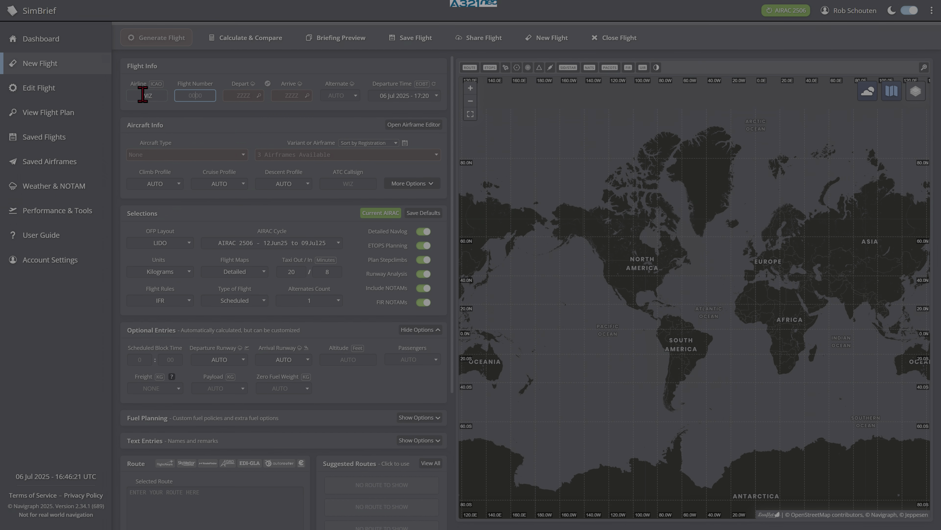
type("0808025")
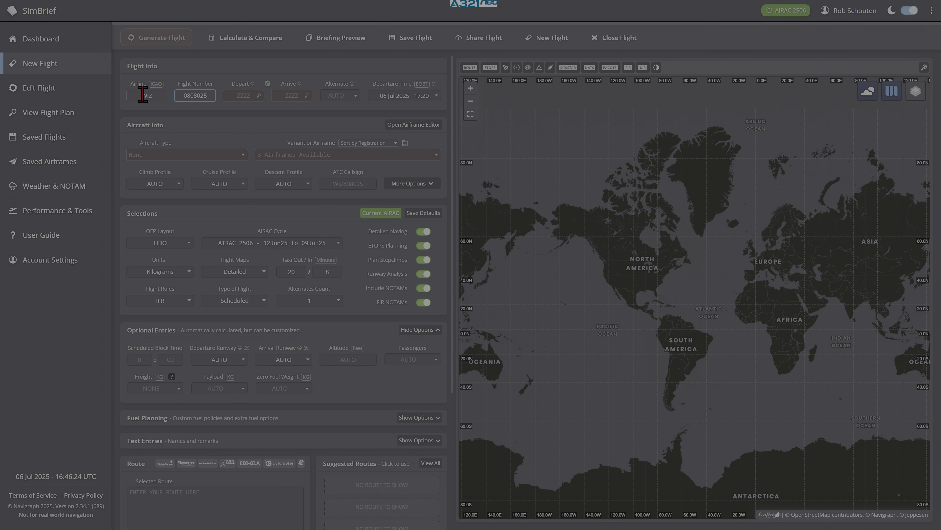
key("Tab")
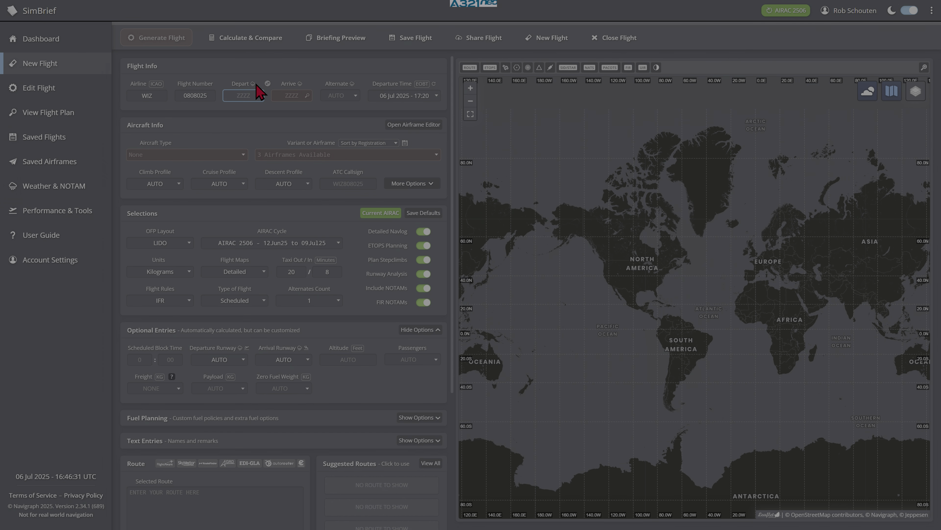
- Set the departure airport to Paris Charles-De-Gaulle (LFPG), searching the airports for "paris"
left_click(259, 96)
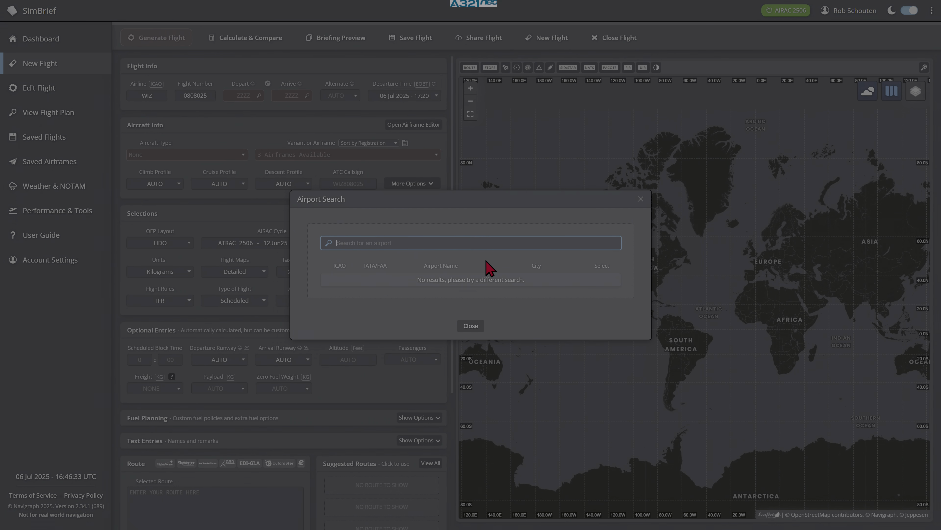
type("paris")
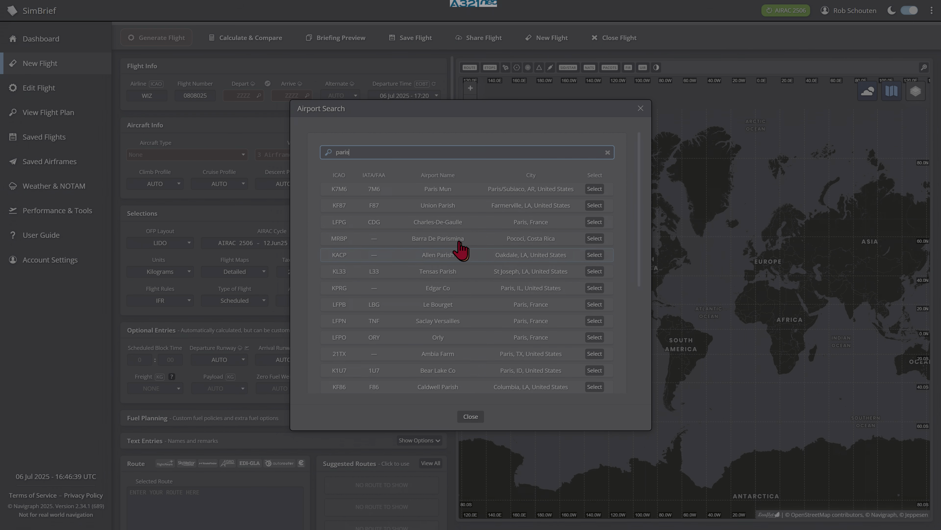
left_click(594, 222)
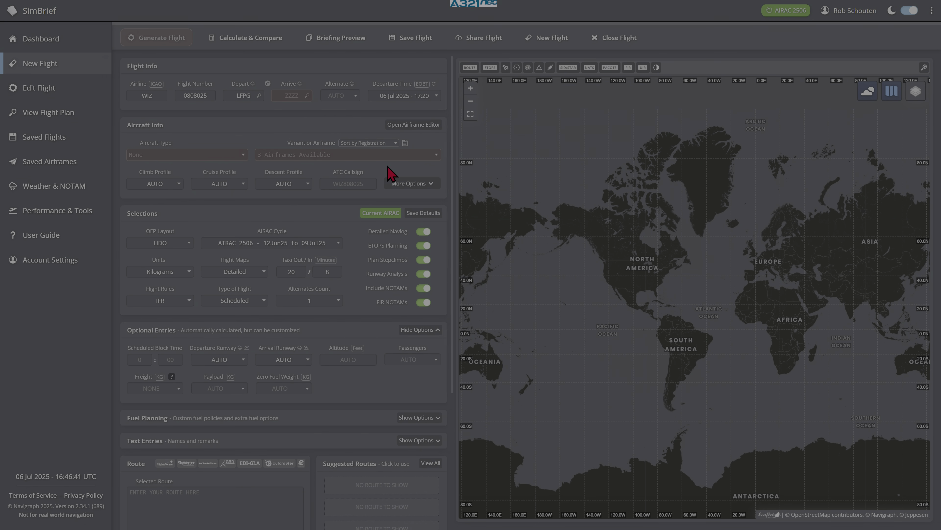
- Set the new flight's arrival airport to EDDF
left_click(295, 95)
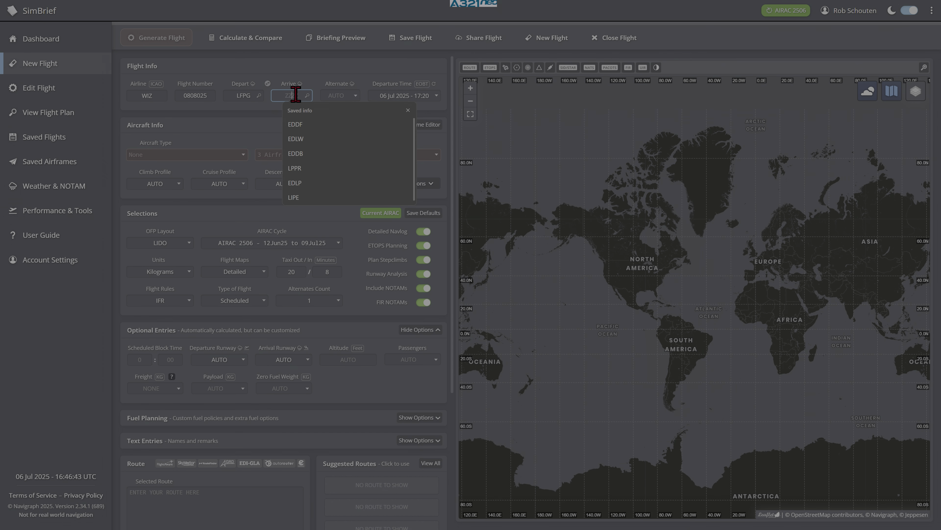
type("EDDF")
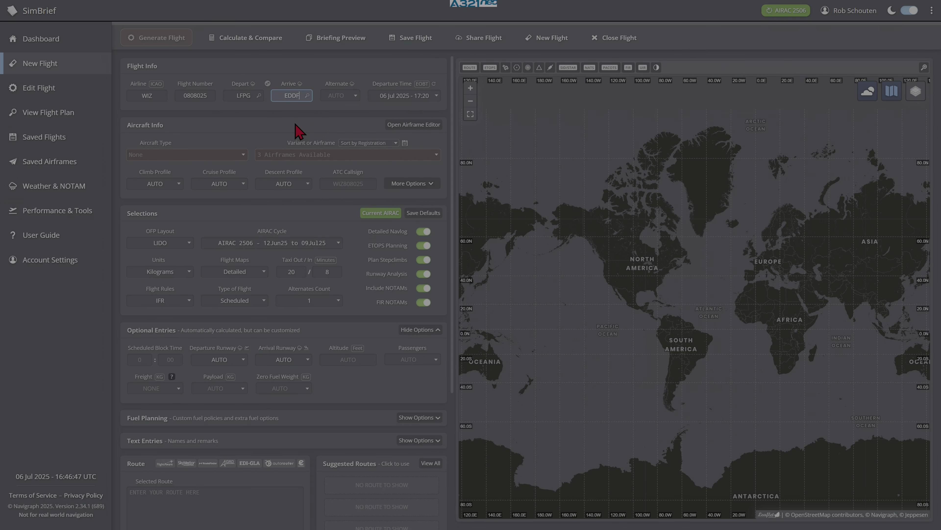
left_click(295, 125)
left_click(272, 114)
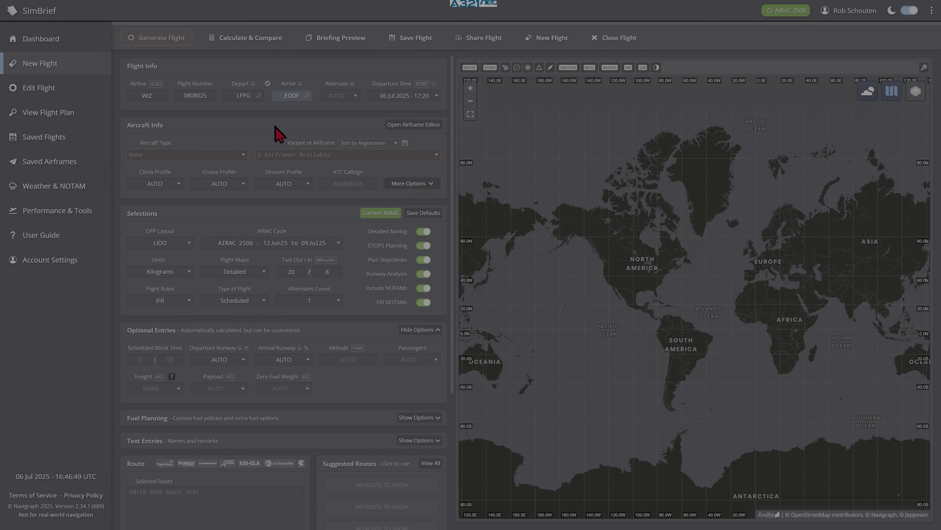
- Set the aircraft type to A21N - A321-251N with the ToLiss (X-Plane) PW1130G-JM - XLR 1 ACT airframe
left_click(238, 156)
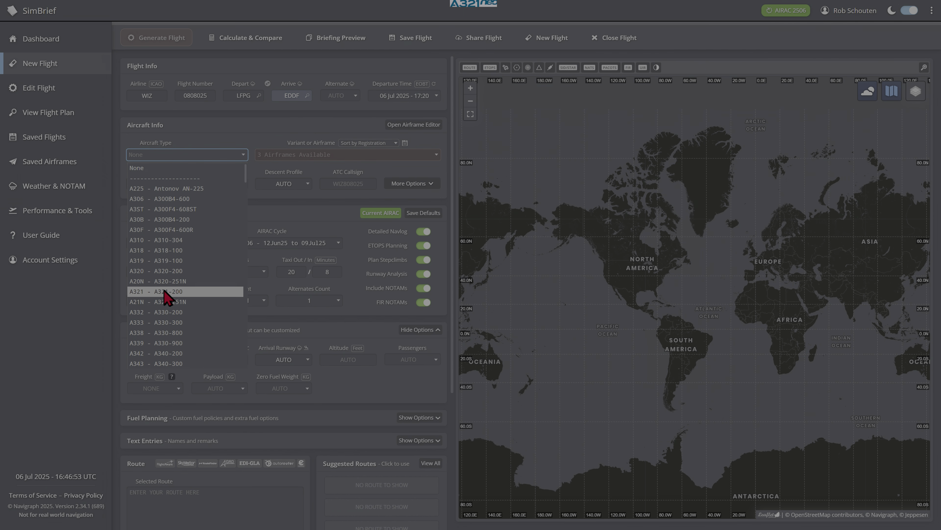
left_click(161, 301)
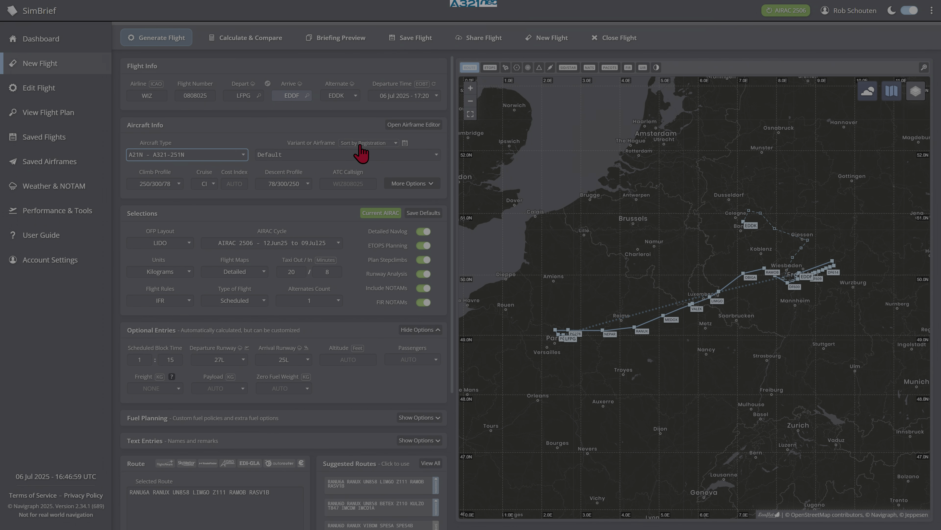
left_click(399, 157)
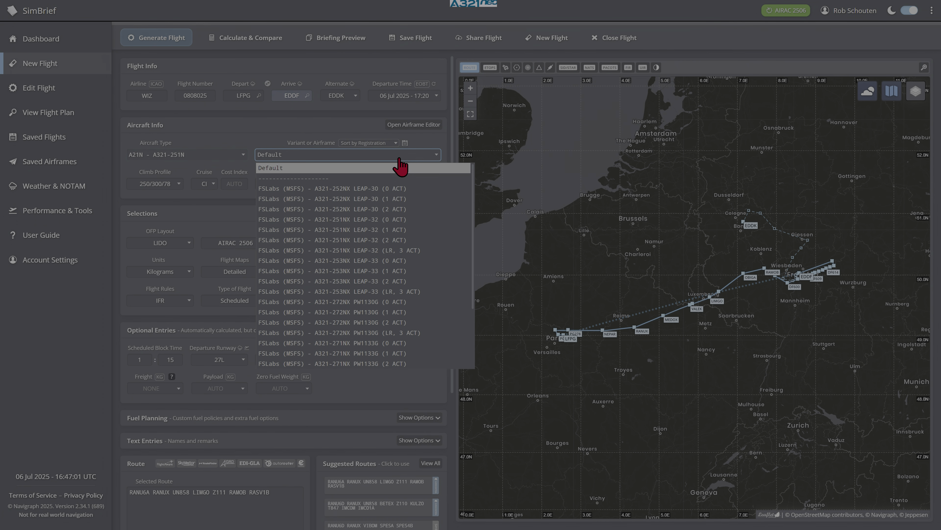
scroll(405, 316, "down", 3)
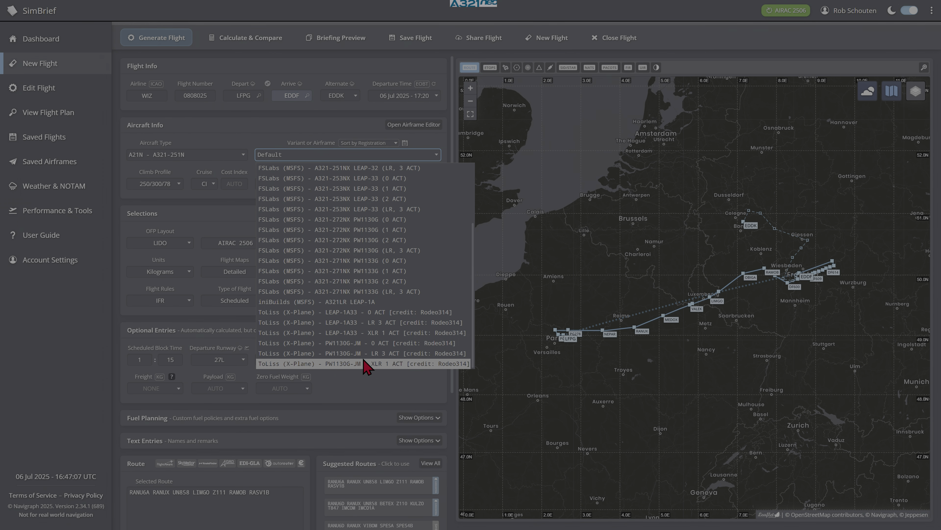
left_click(358, 364)
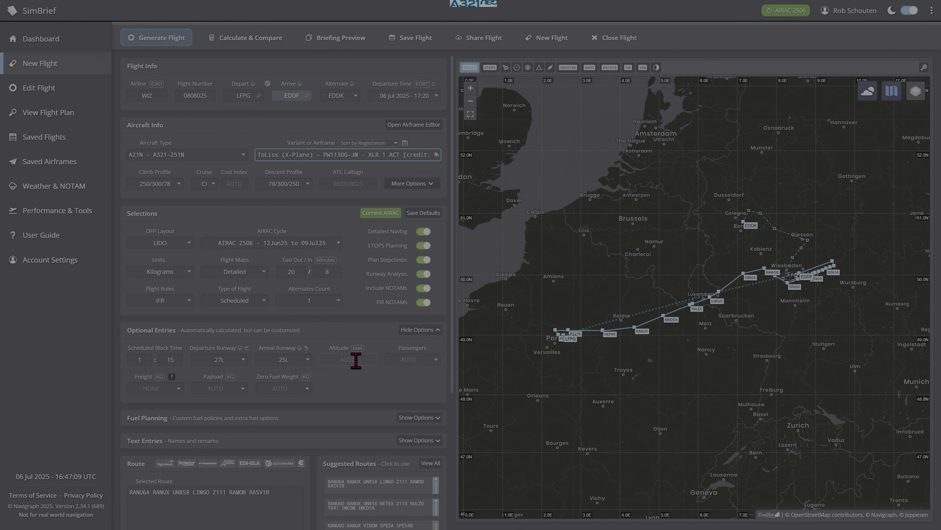
left_click(338, 325)
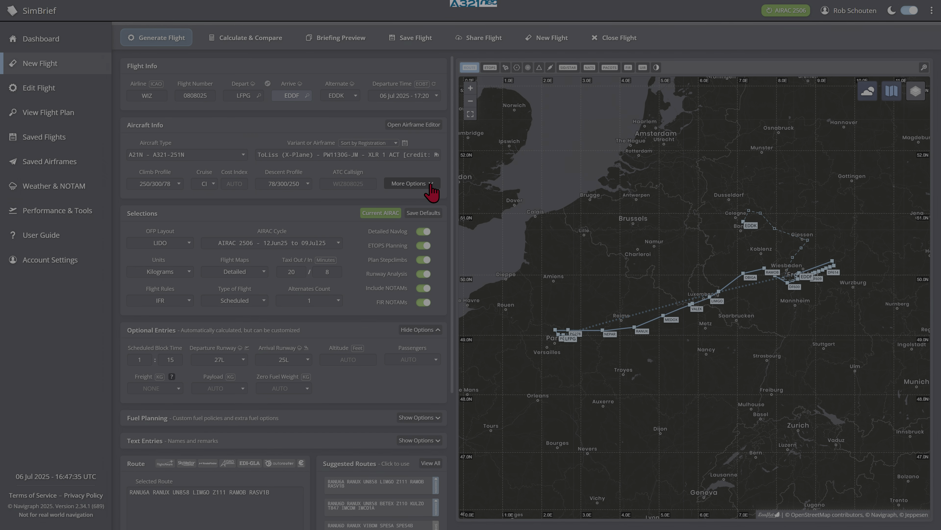
- Expand the additional aircraft options and the Fuel Planning options, reviewing the Selections and Optional Entries sections between them
left_click(409, 183)
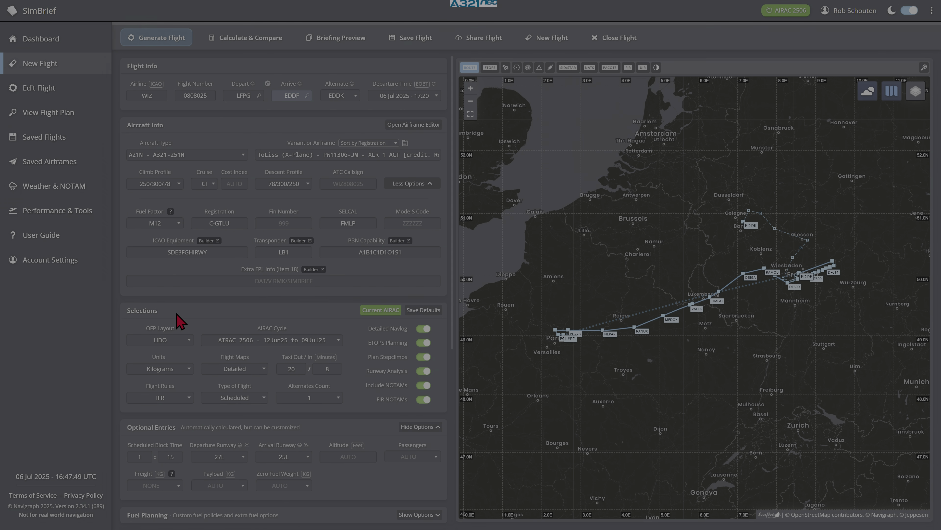
double_click(159, 312)
scroll(322, 254, "down", 7)
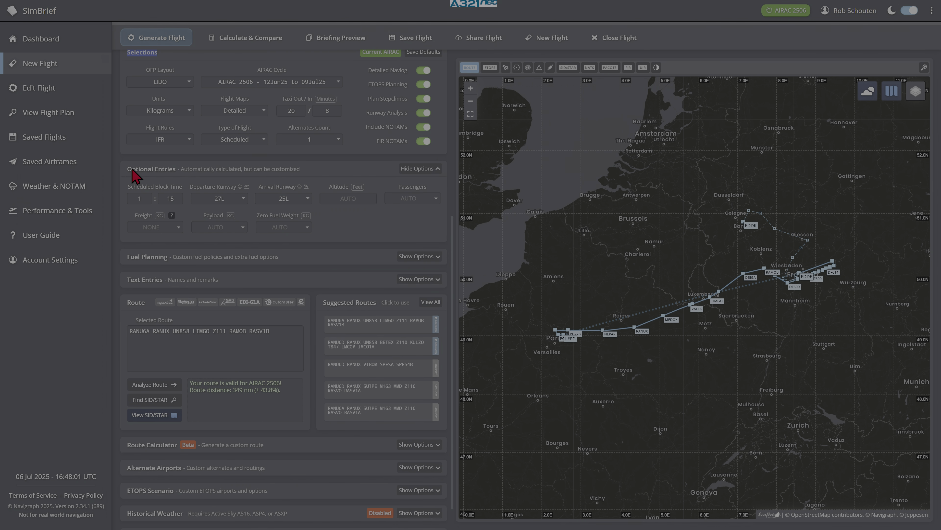
left_click_drag(127, 165, 185, 173)
left_click(415, 257)
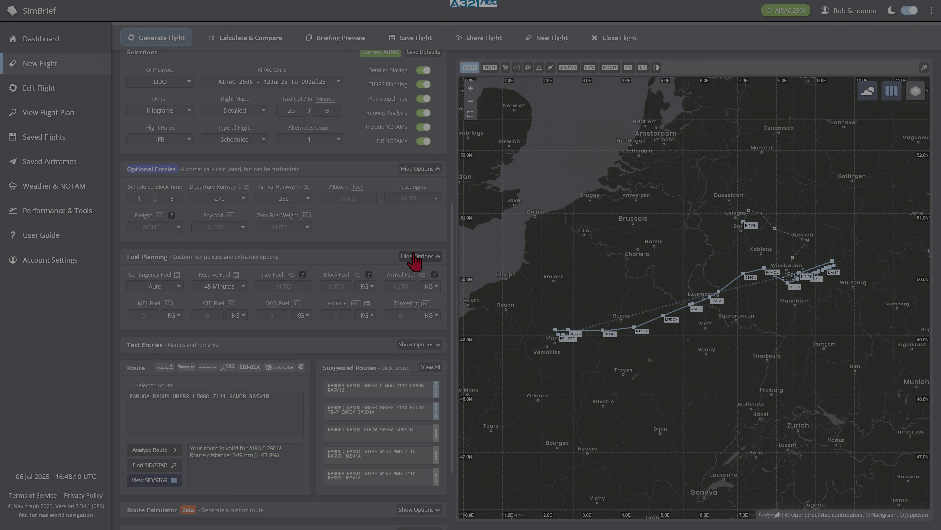
- Set the flight's reserve fuel to 90 Minutes in the Fuel Planning options
left_click(241, 287)
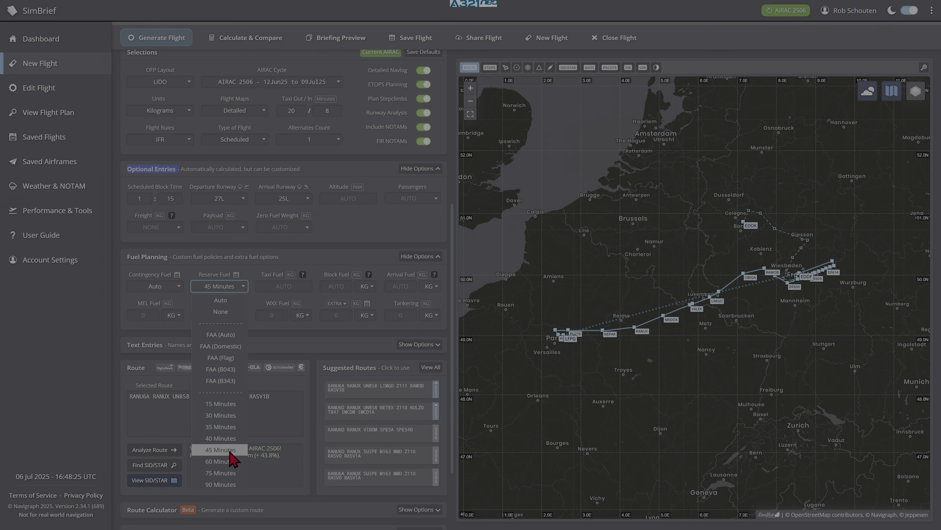
left_click(220, 484)
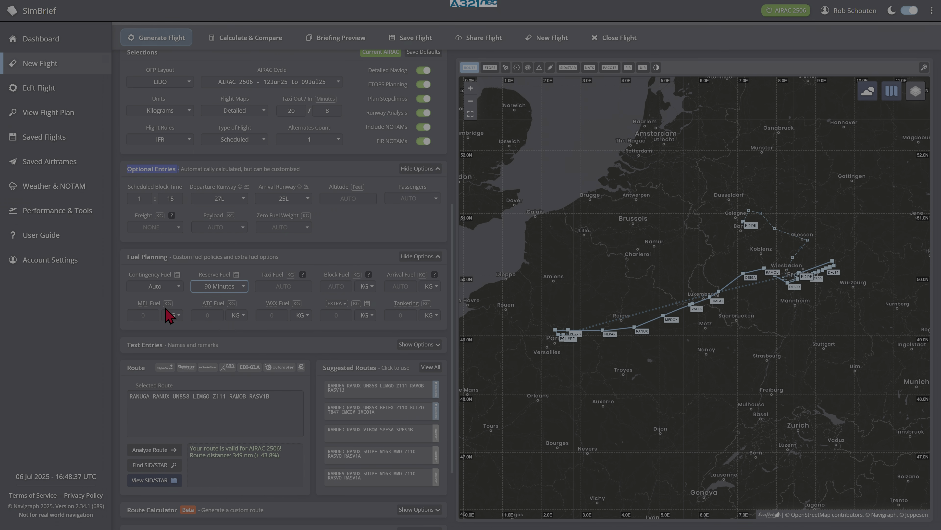
left_click(232, 335)
- Find the available SIDs and STARs for the selected route and apply RANU6A with RASV1B
scroll(309, 332, "down", 2)
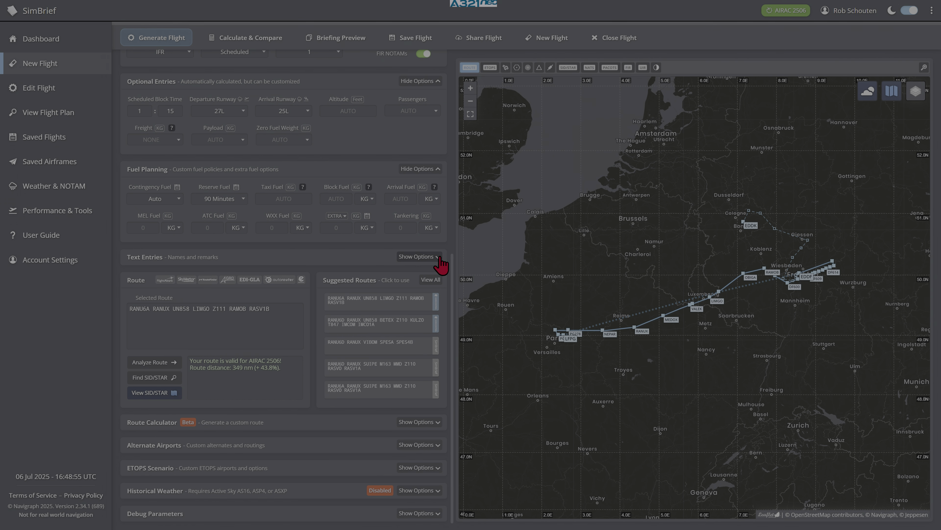
double_click(135, 279)
left_click(152, 378)
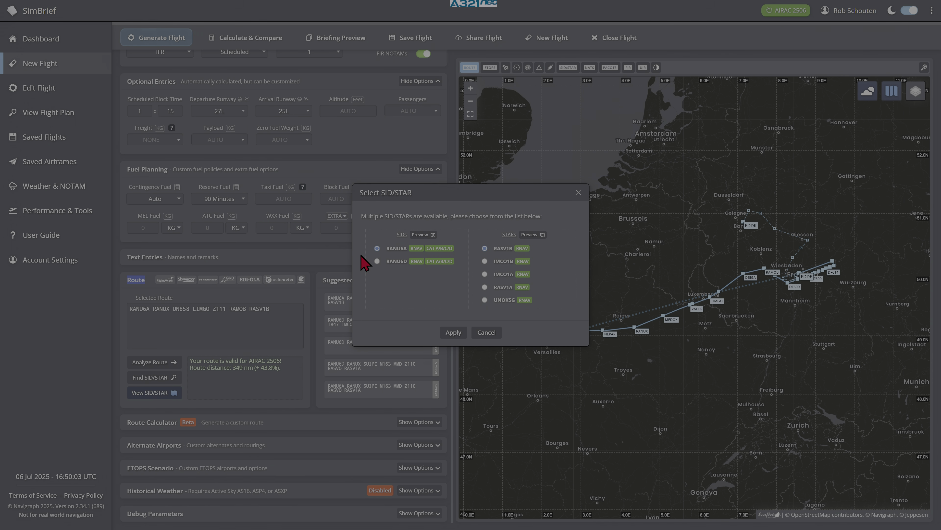
left_click(454, 332)
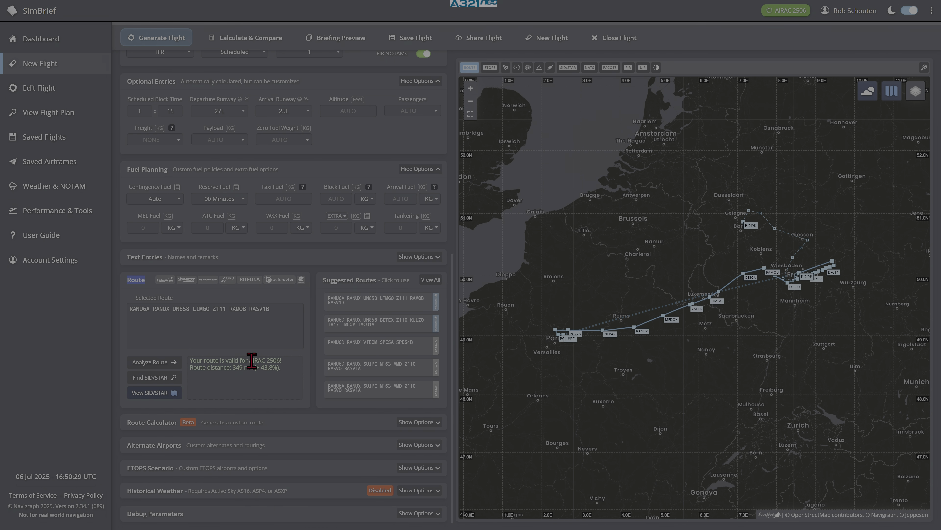
- Examine the planned route and the alternate airport EDDK near Cologne on the map
mouse_move(732, 3)
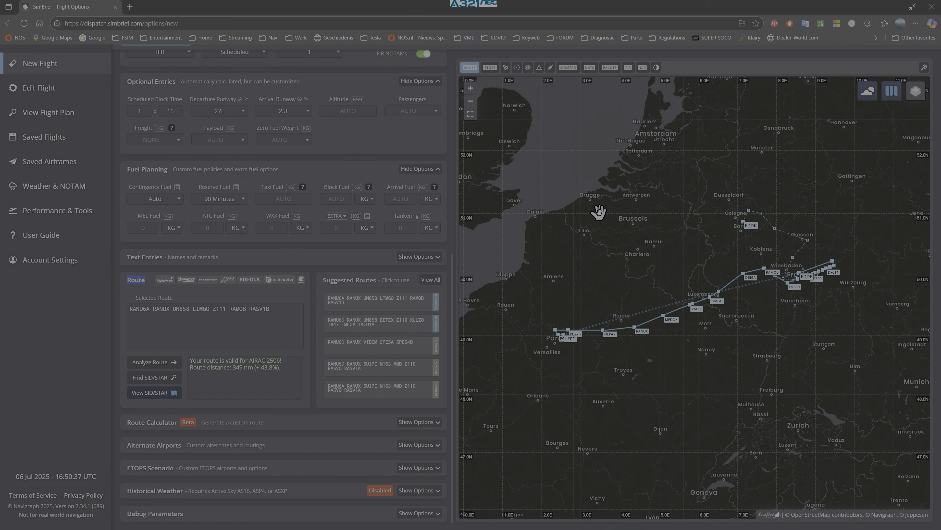
key("F11")
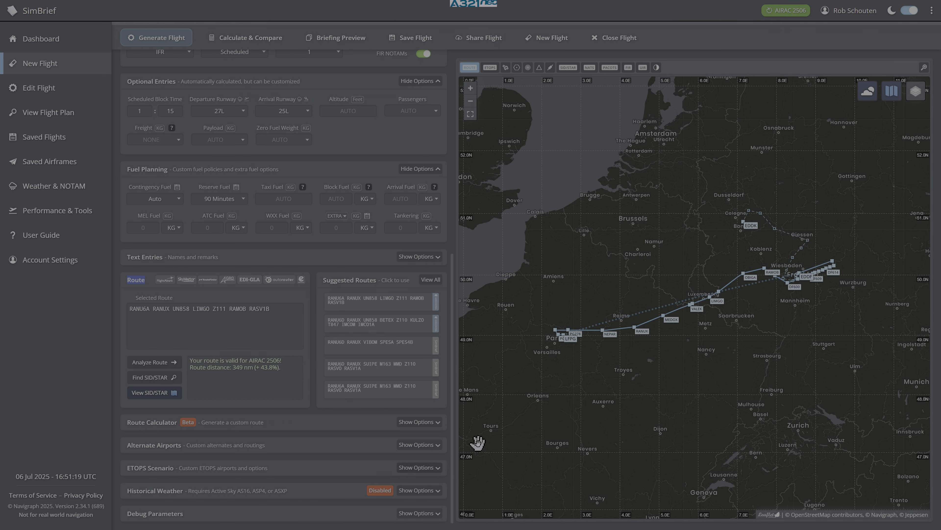
scroll(733, 322, "up", 1)
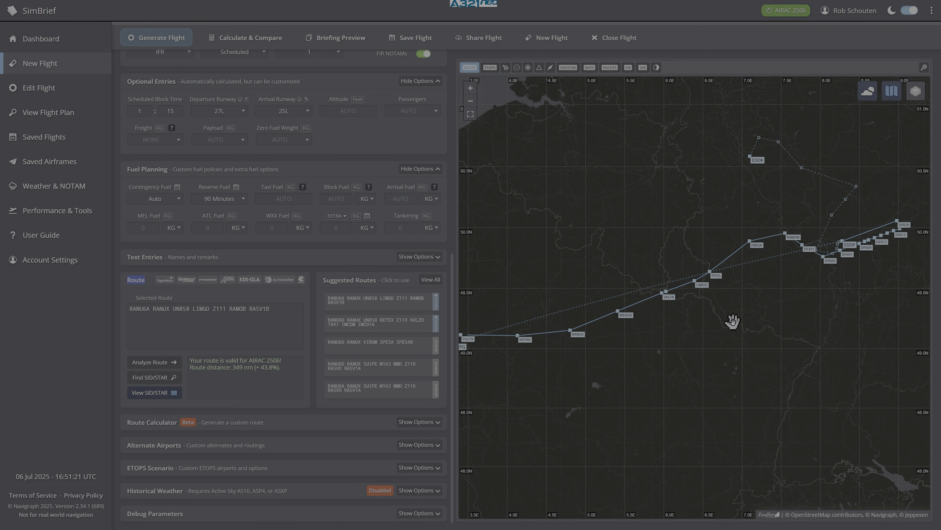
scroll(731, 321, "down", 1)
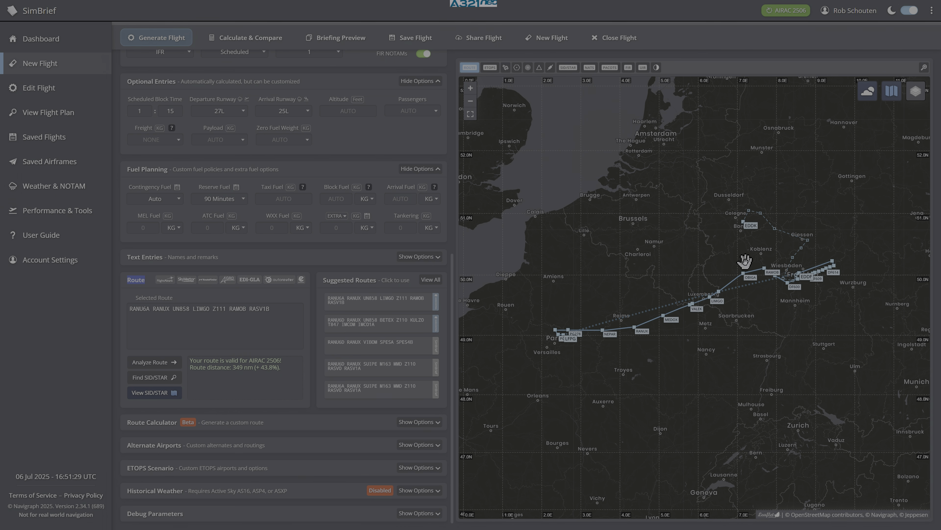
scroll(740, 235, "up", 1)
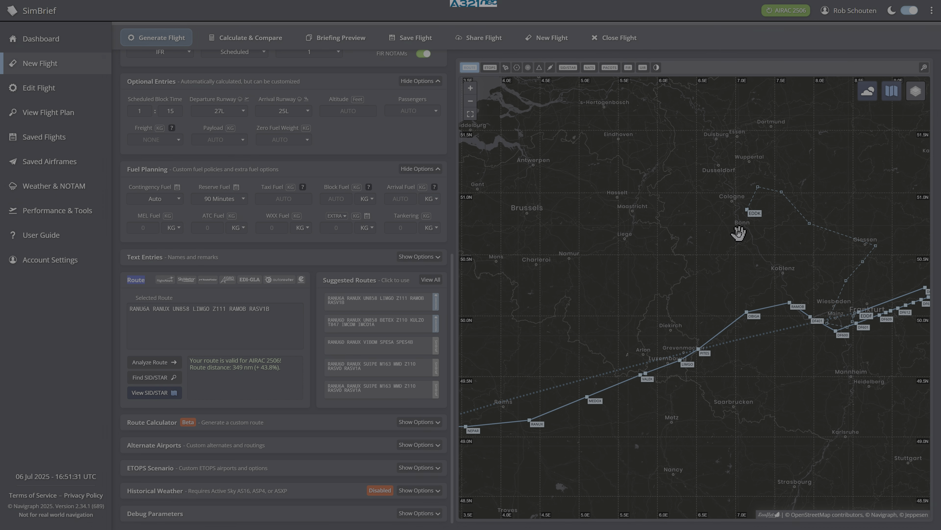
scroll(746, 225, "up", 2)
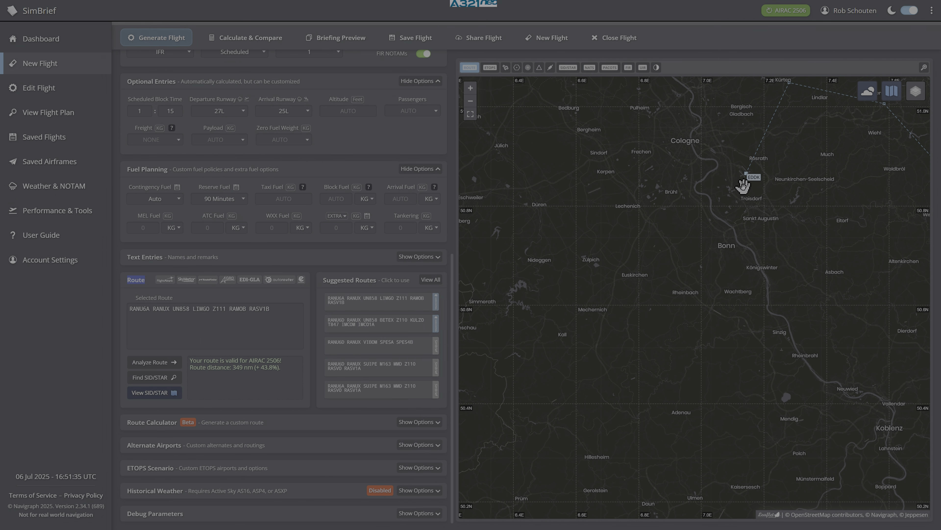
scroll(748, 194, "up", 1)
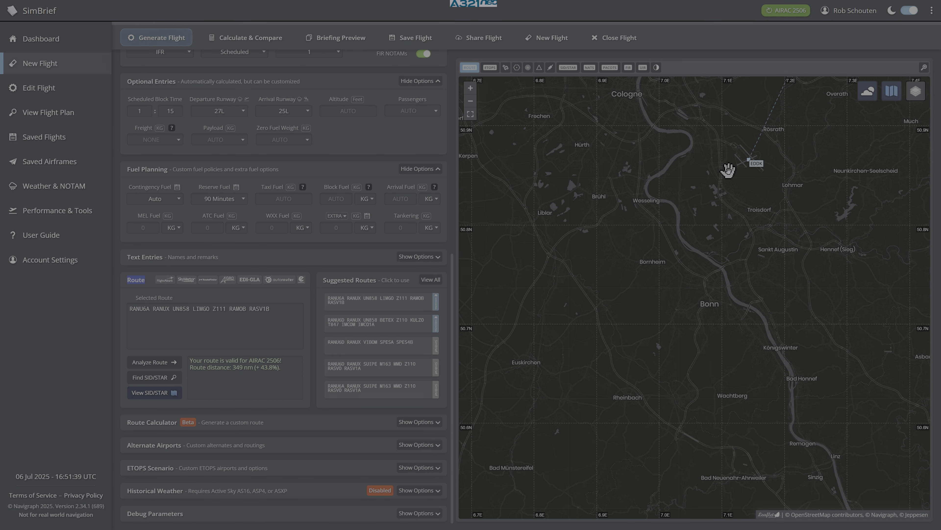
scroll(746, 167, "down", 1)
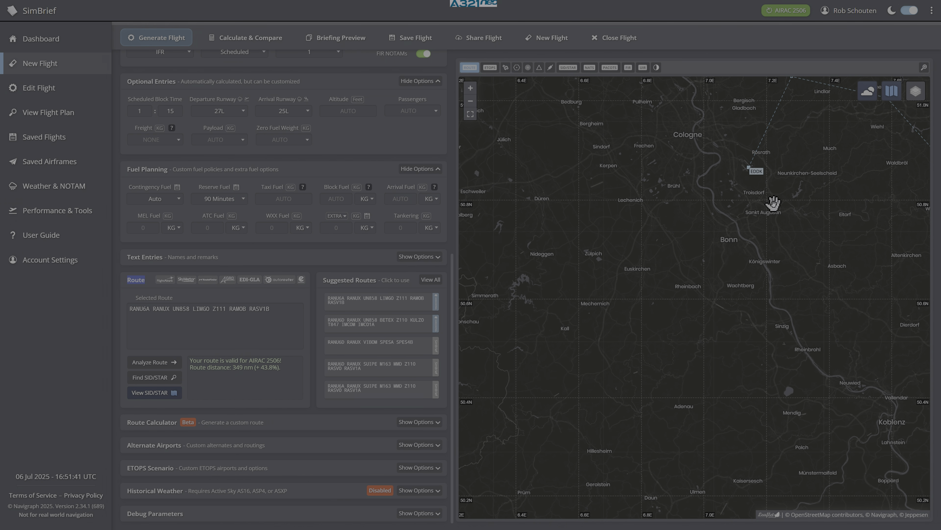
scroll(746, 179, "down", 1)
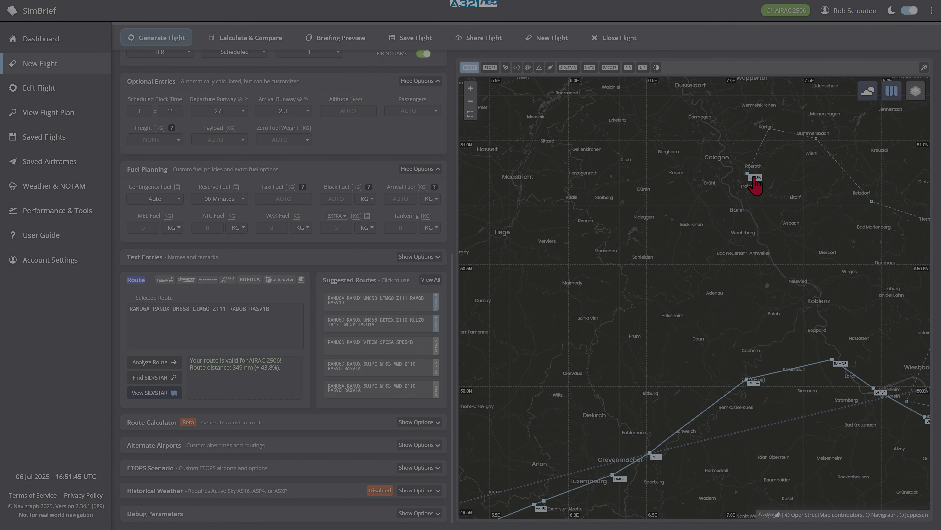
scroll(755, 207, "down", 2)
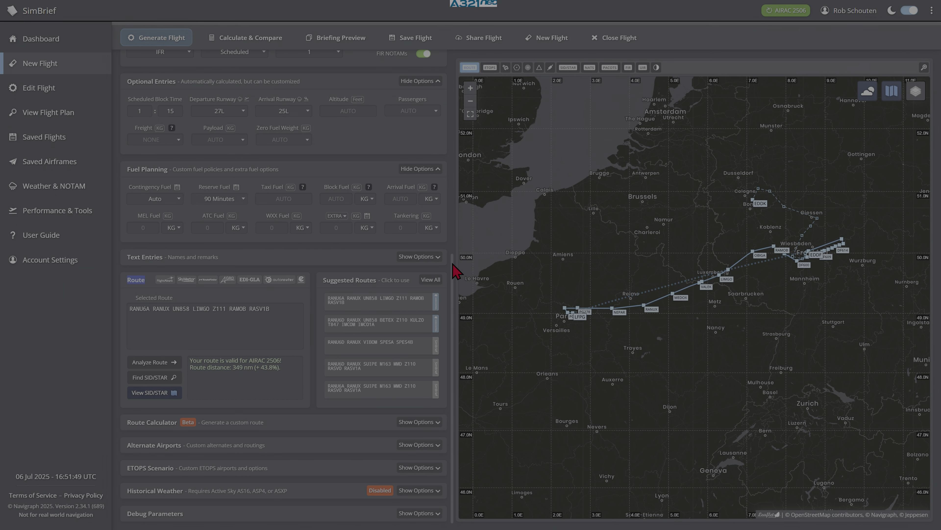
- Generate the flight plan from LFPG to EDDF with the configured flight options
scroll(381, 273, "up", 1)
scroll(382, 273, "up", 3)
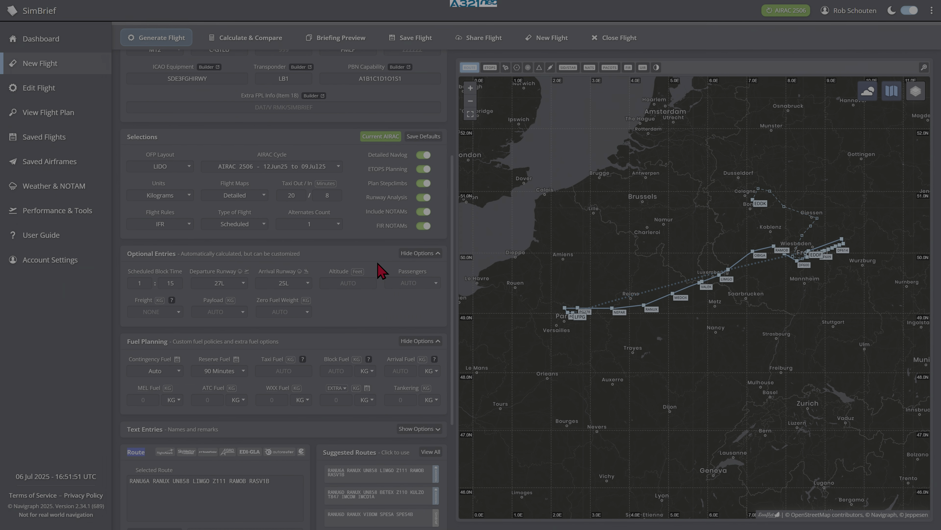
scroll(381, 270, "up", 4)
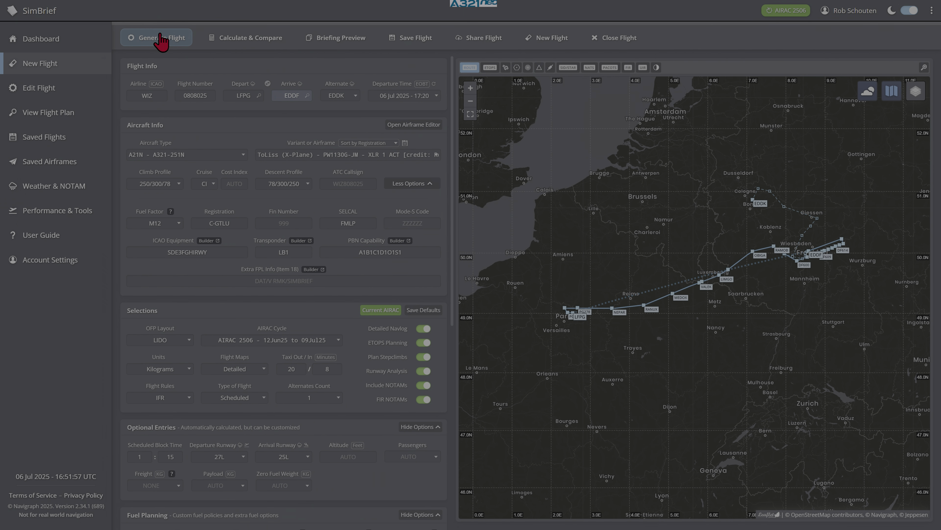
left_click(163, 42)
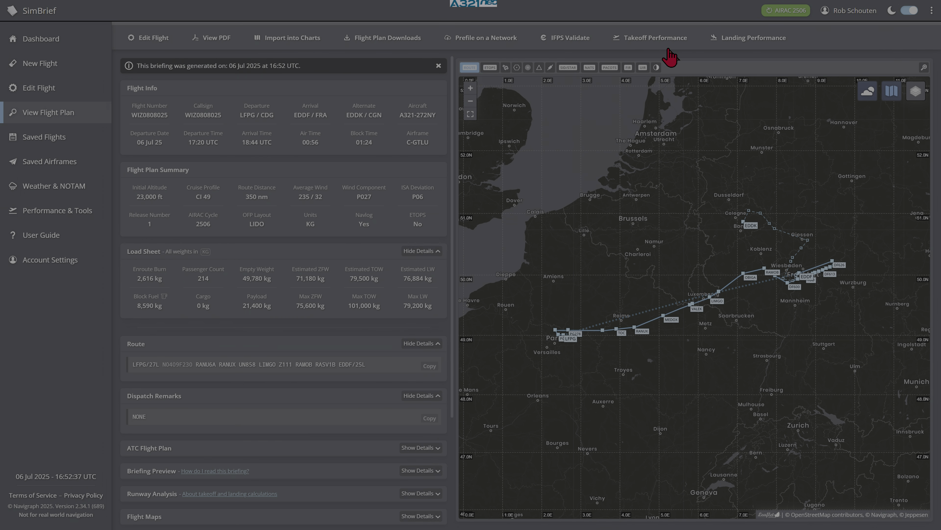
- Calculate the takeoff performance for LFPG runway 27L with populated weather, and close the calculator
left_click(656, 37)
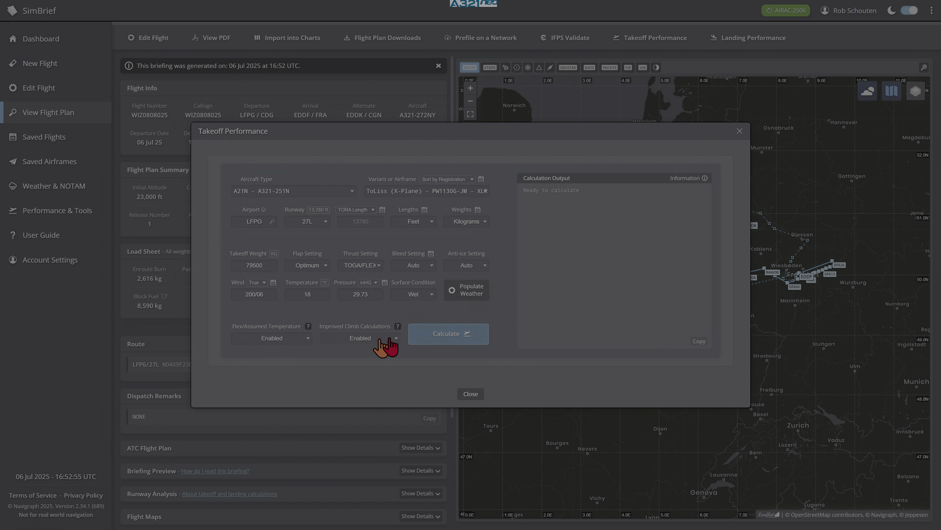
left_click(475, 296)
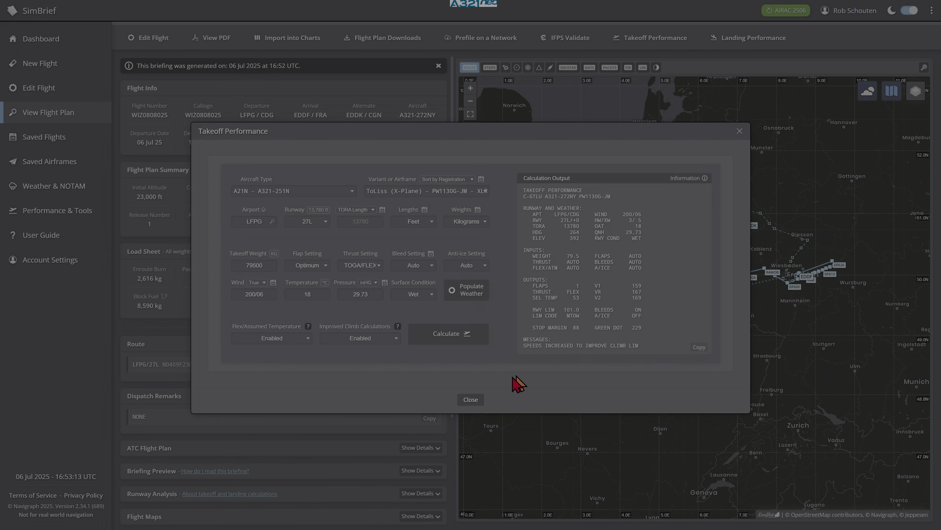
left_click(470, 400)
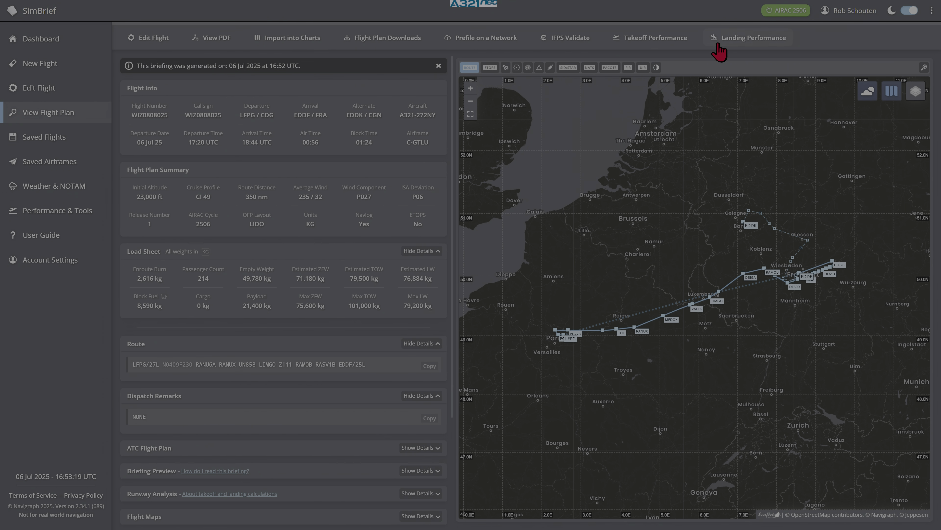
- Calculate the landing performance for EDDF runway 25L with populated weather, and close the calculator
left_click(745, 43)
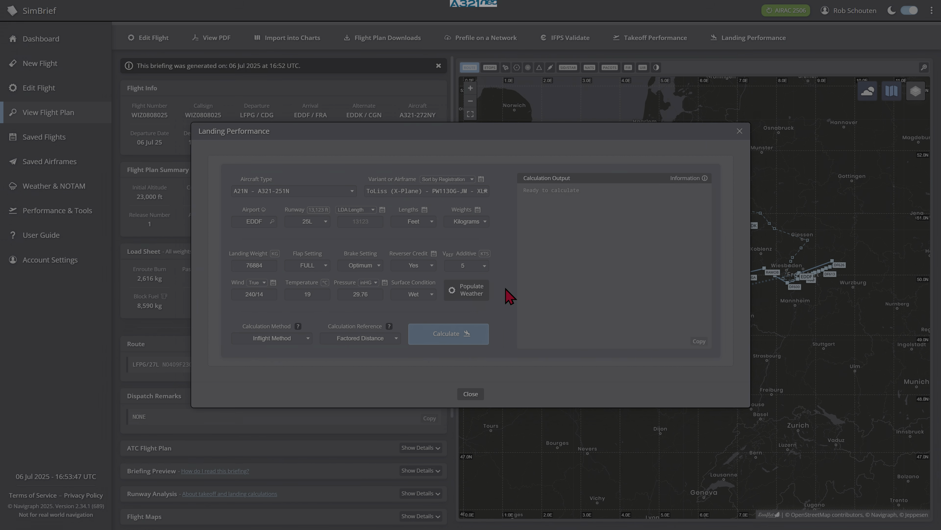
left_click(477, 293)
left_click(457, 335)
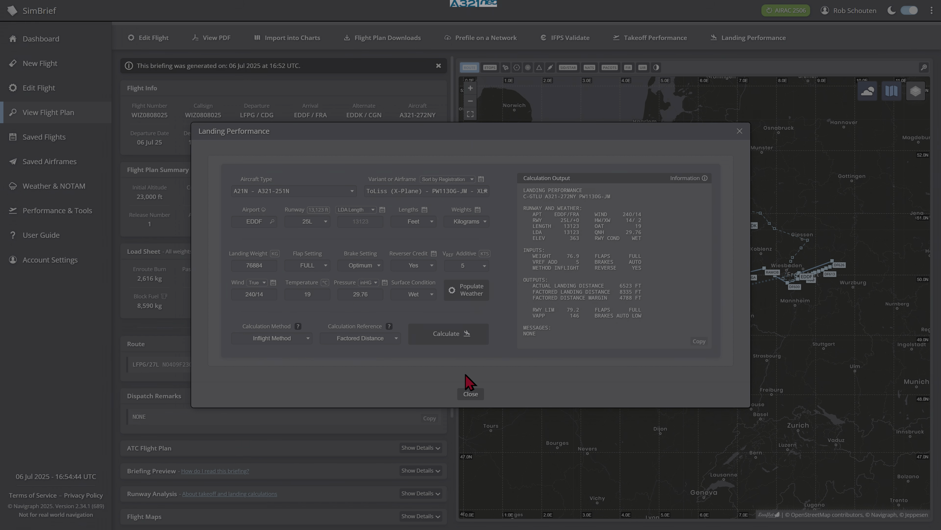
left_click(468, 394)
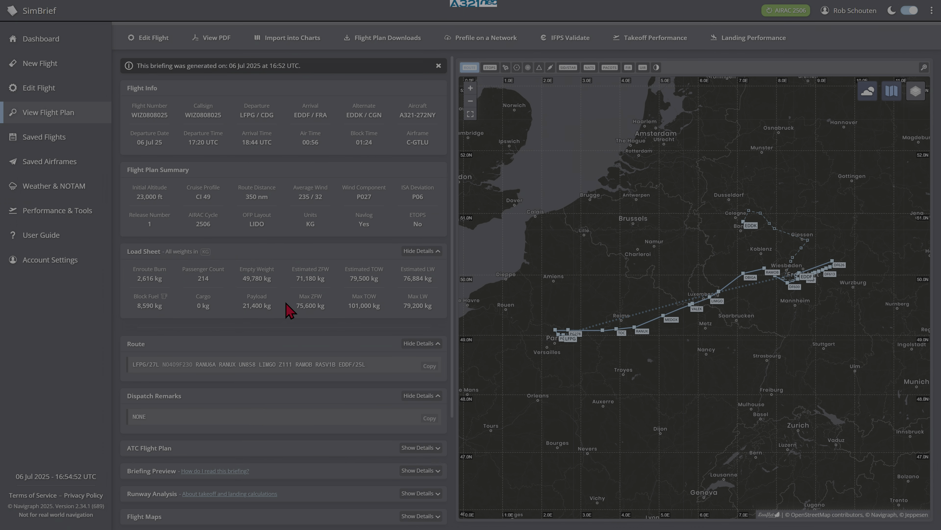
- Open the generated flight plan as a PDF and review its planned fuel, alternate route, times, weights and flight log pages
scroll(288, 310, "down", 3)
scroll(295, 311, "up", 3)
left_click(211, 38)
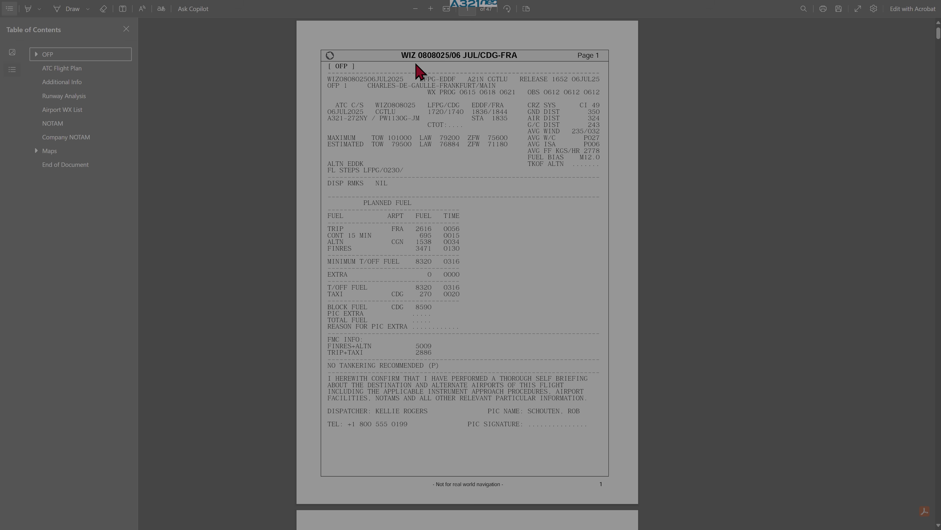
scroll(389, 151, "down", 3)
scroll(388, 150, "down", 6)
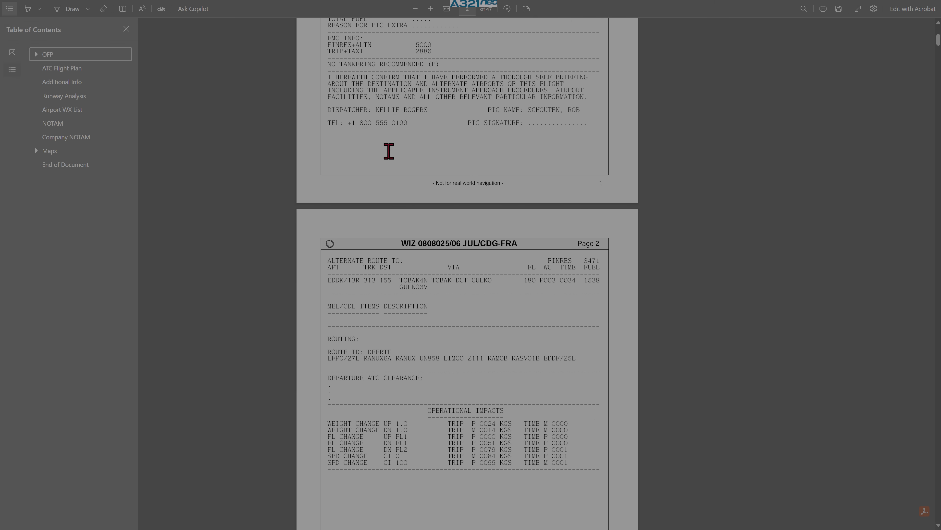
scroll(390, 157, "up", 9)
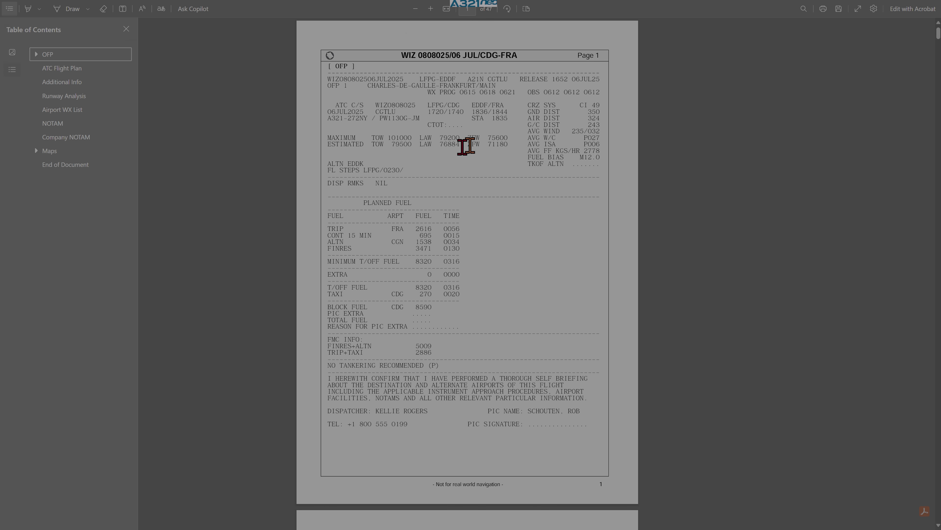
scroll(538, 171, "down", 8)
scroll(526, 166, "down", 20)
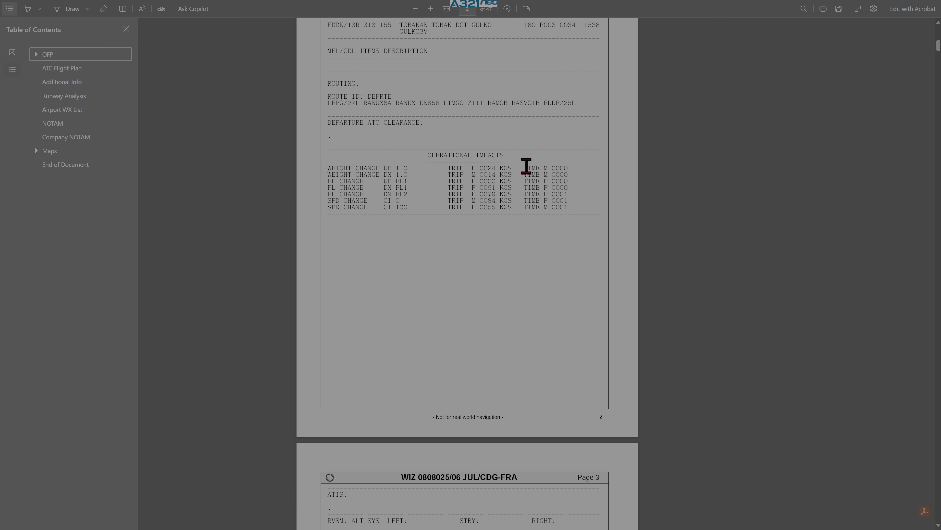
scroll(530, 171, "up", 2)
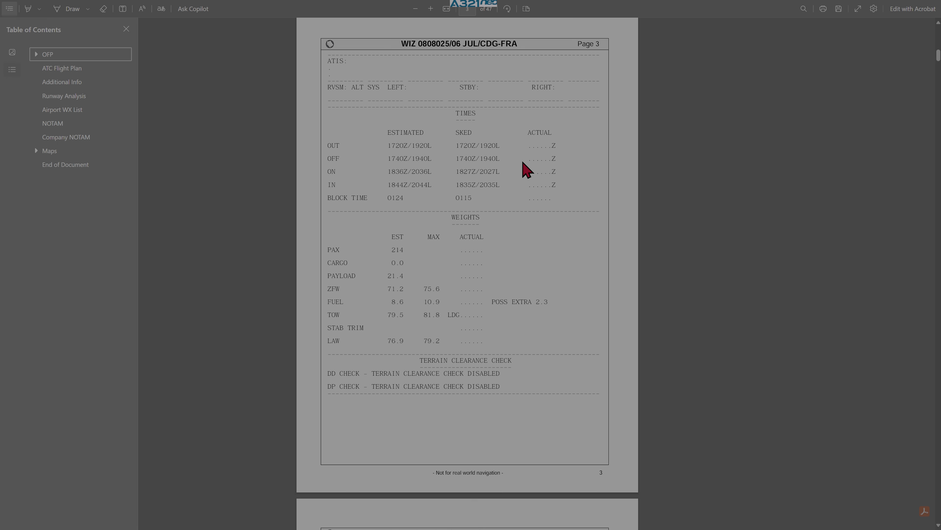
scroll(401, 224, "down", 20)
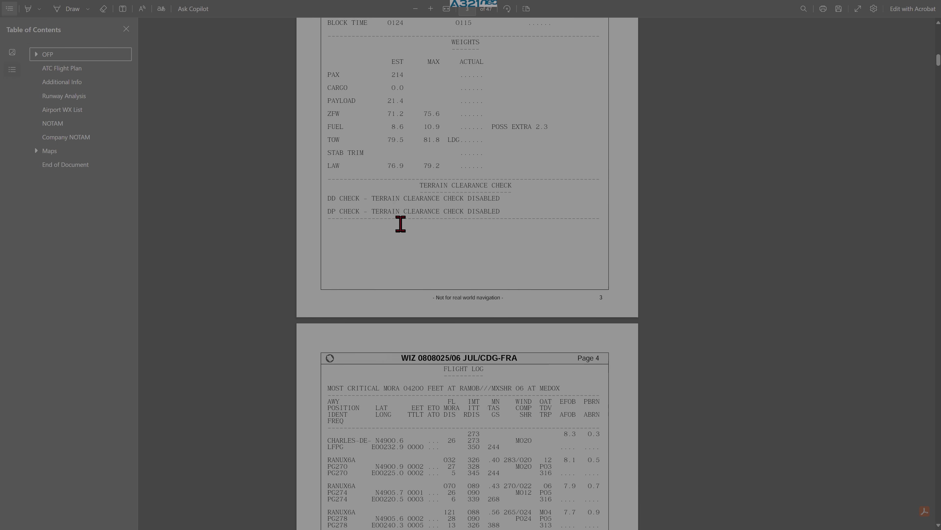
scroll(401, 223, "down", 20)
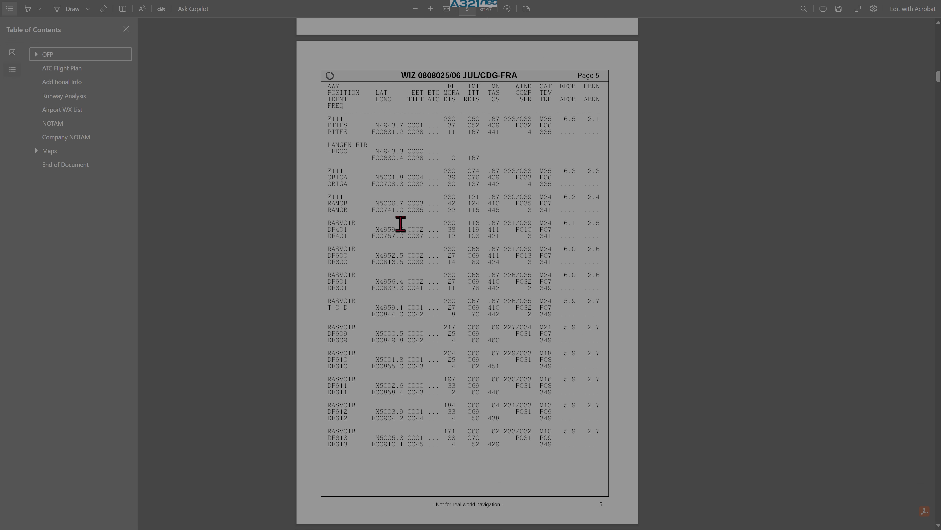
scroll(401, 224, "up", 20)
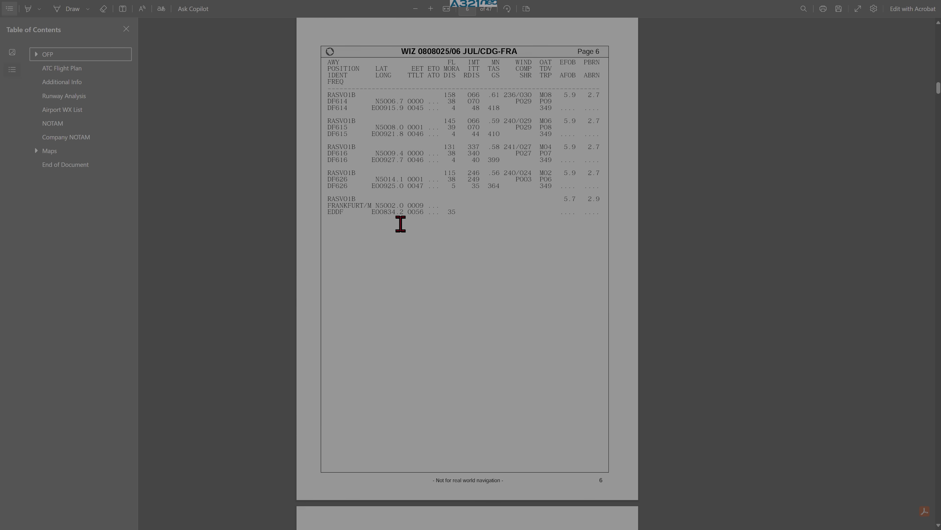
scroll(400, 224, "up", 20)
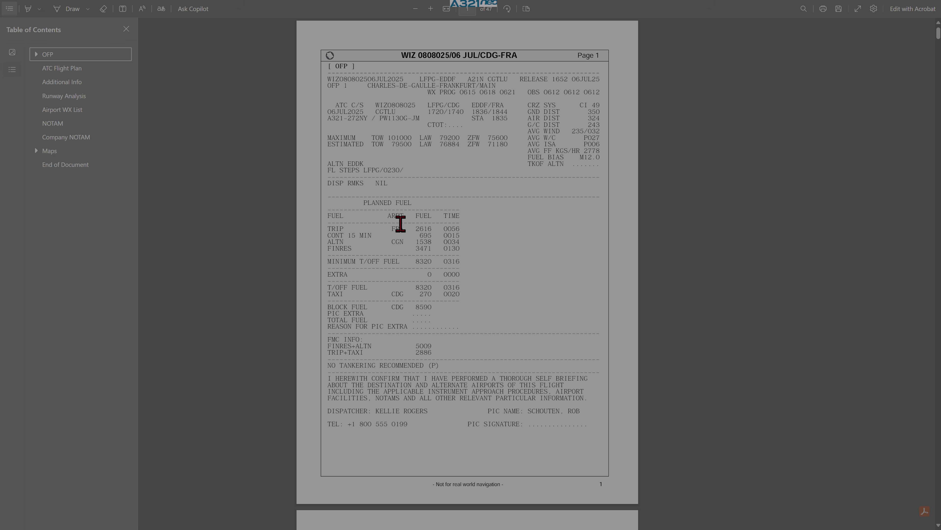
- Return to the SimBrief briefing and import the flight into Navigraph Charts, bringing the whole LFPG to EDDF route into view
key("alt+Tab")
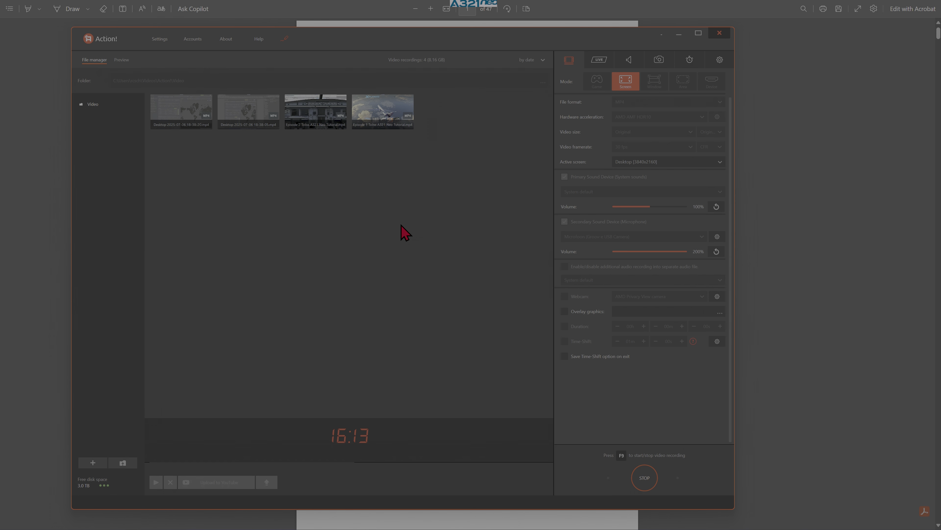
key("alt+Tab")
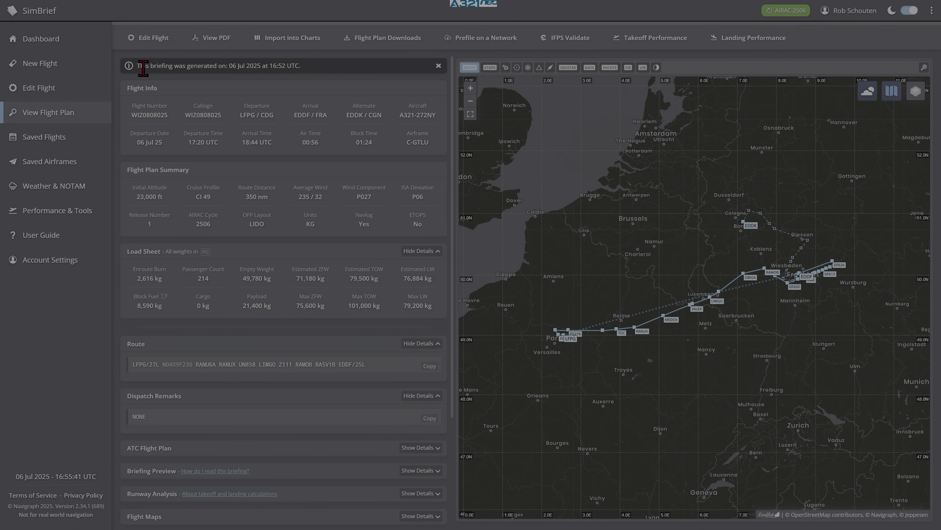
left_click(290, 38)
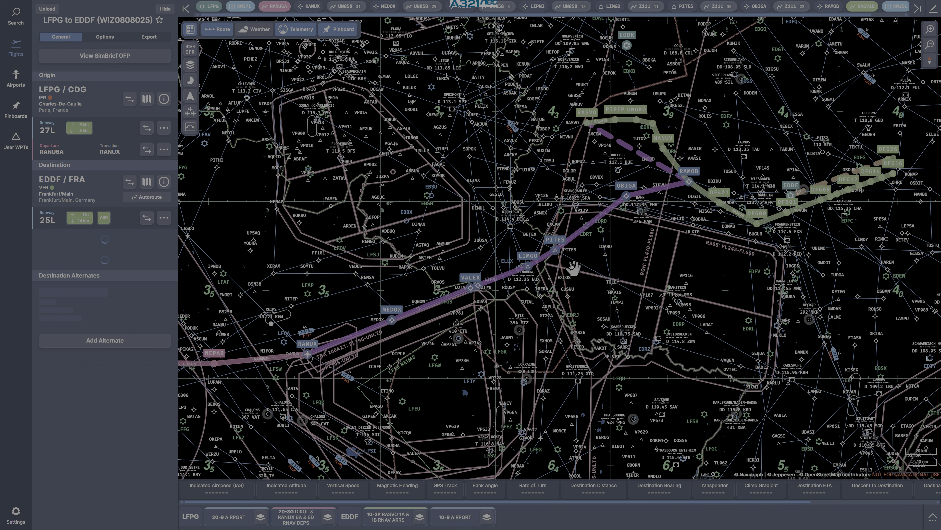
scroll(560, 247, "down", 3)
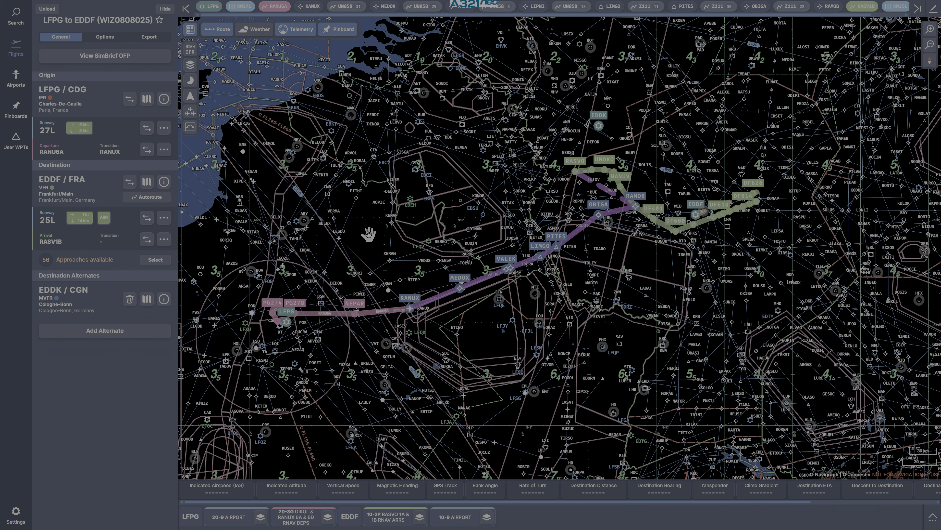
- Switch from Navigraph Charts to the flight plan PDF at the first OFP page
key("alt+Tab")
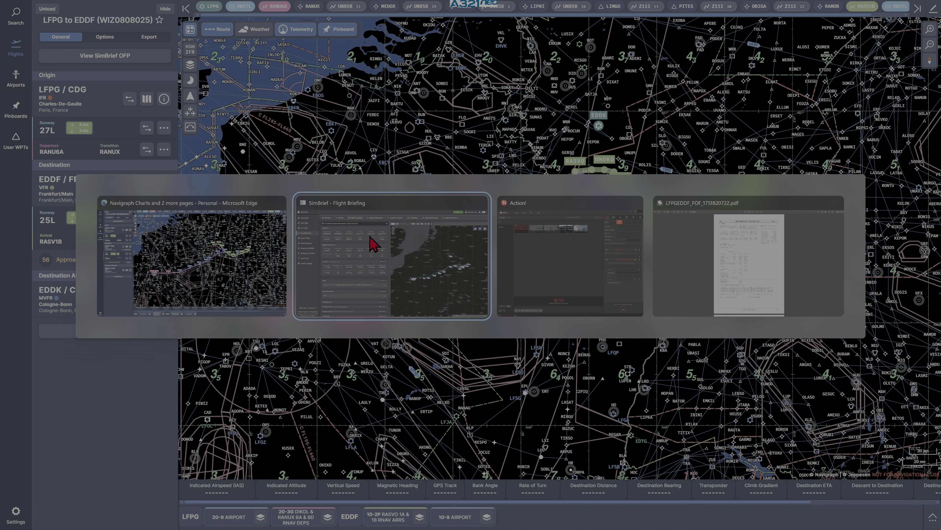
key("alt+Tab")
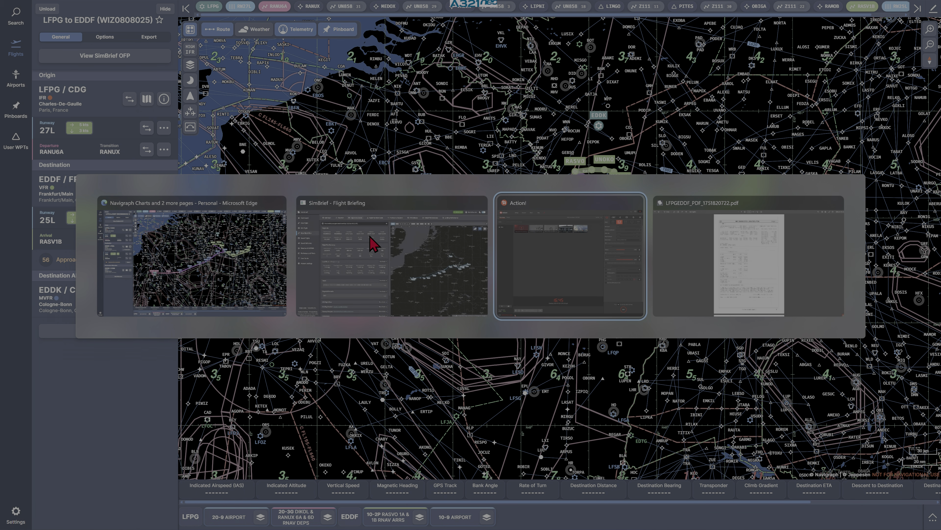
key("alt+Tab")
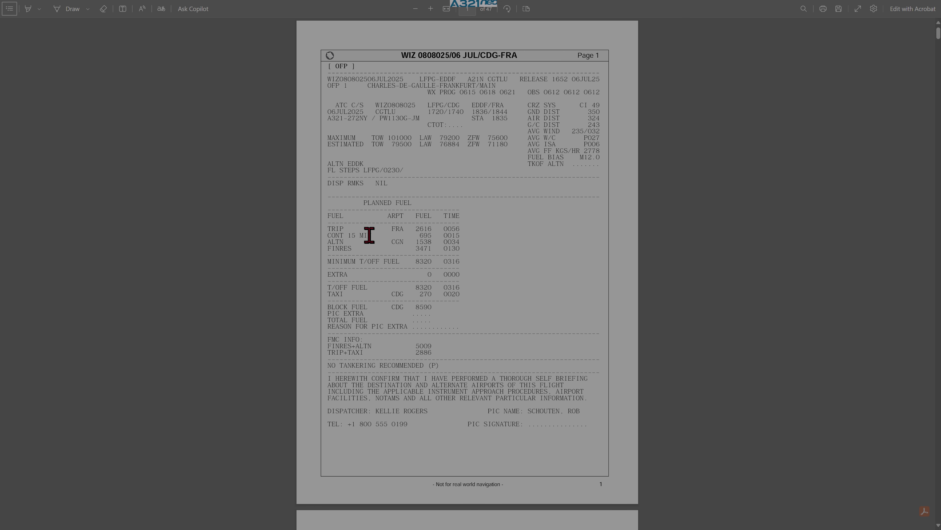